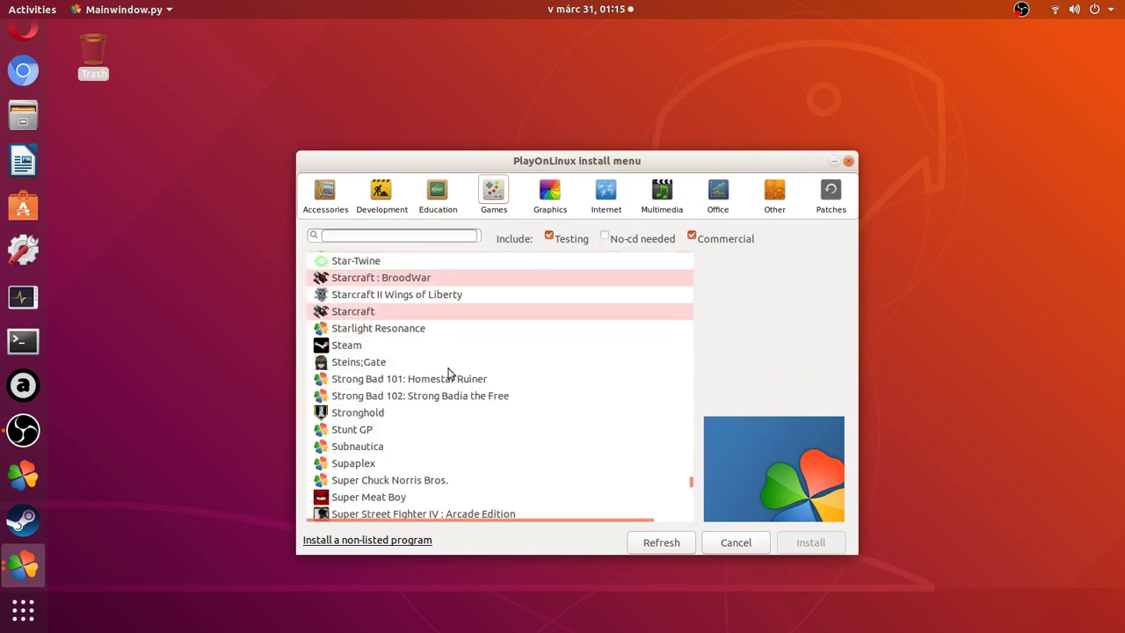
Select Steam in the PlayOnLinux Games catalogue and start its installation.
click(422, 348)
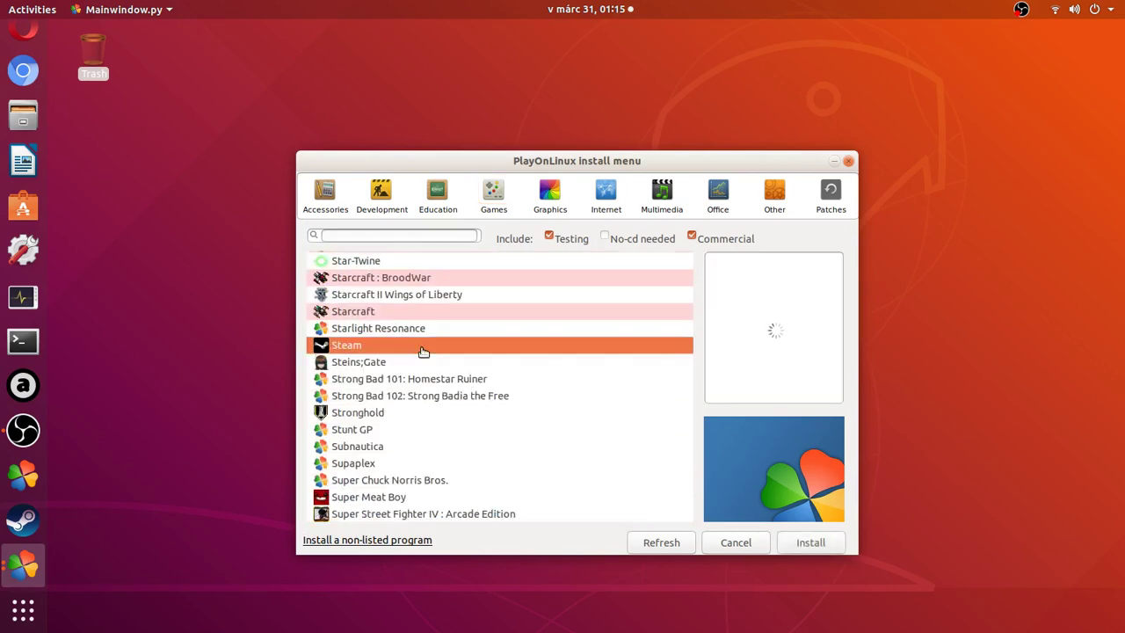
click(827, 547)
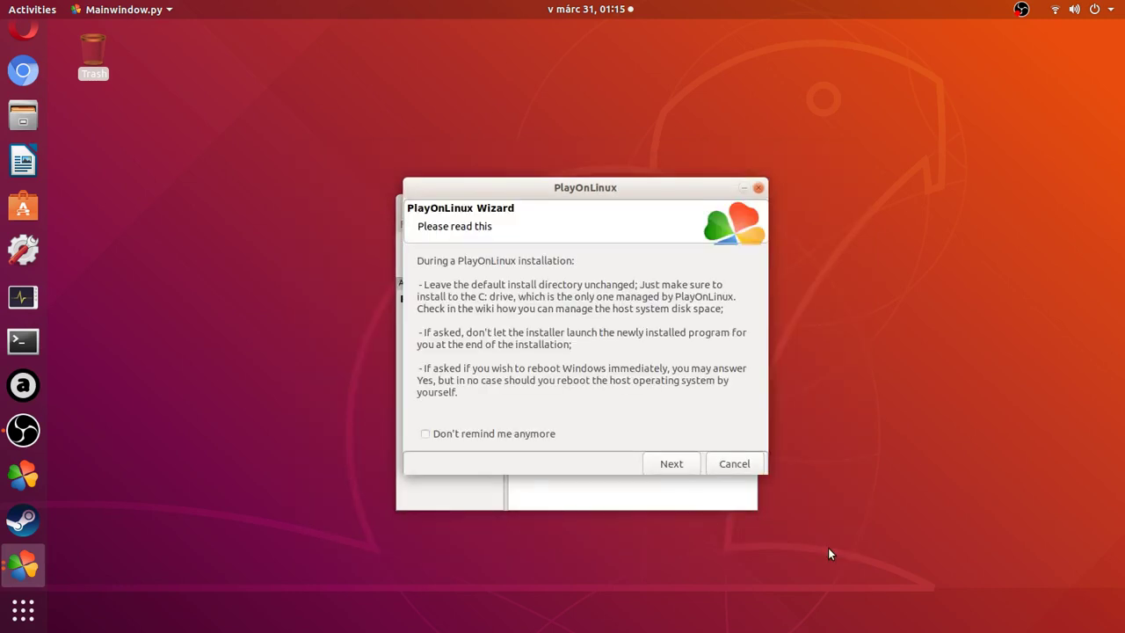
Advance past the installation advice, WineHQ notice and welcome pages so the virtual drive is created.
click(691, 469)
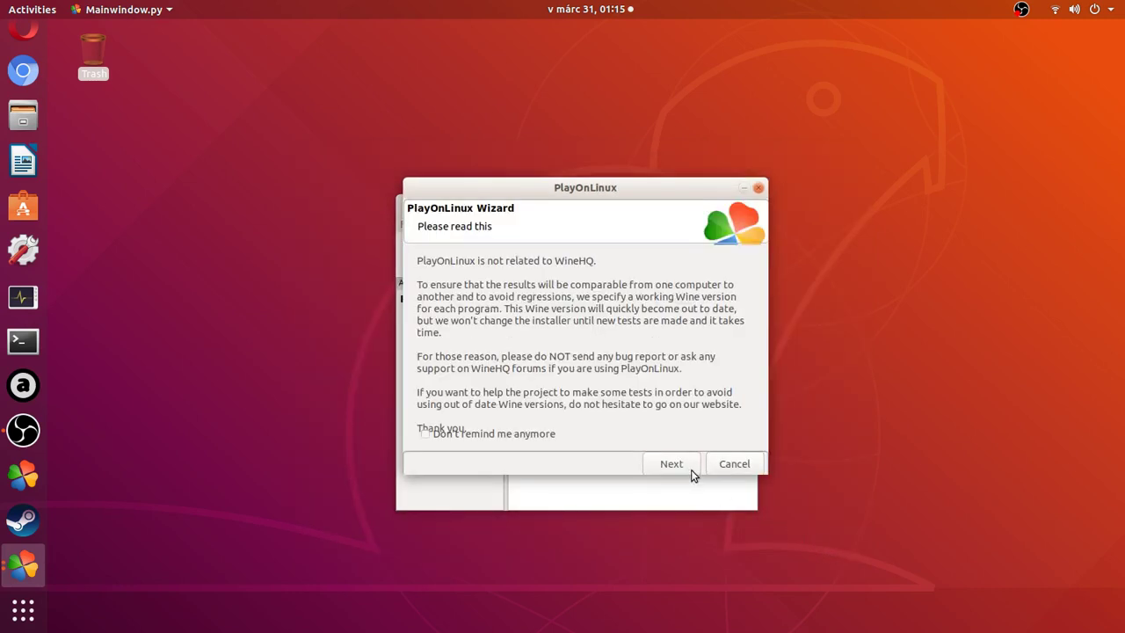
click(690, 469)
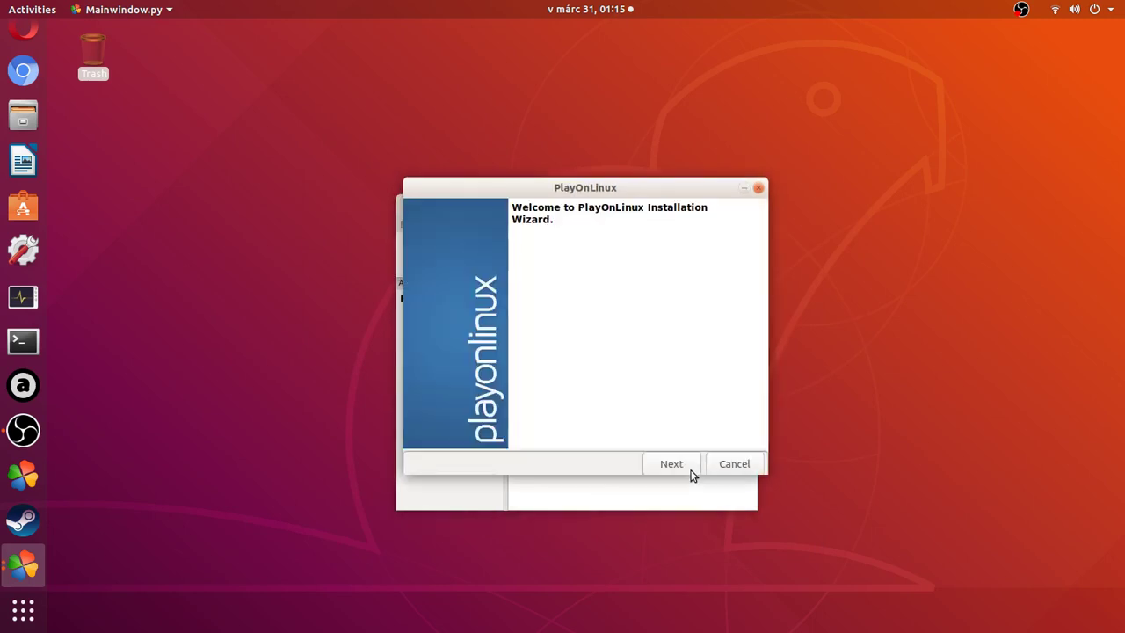
click(690, 469)
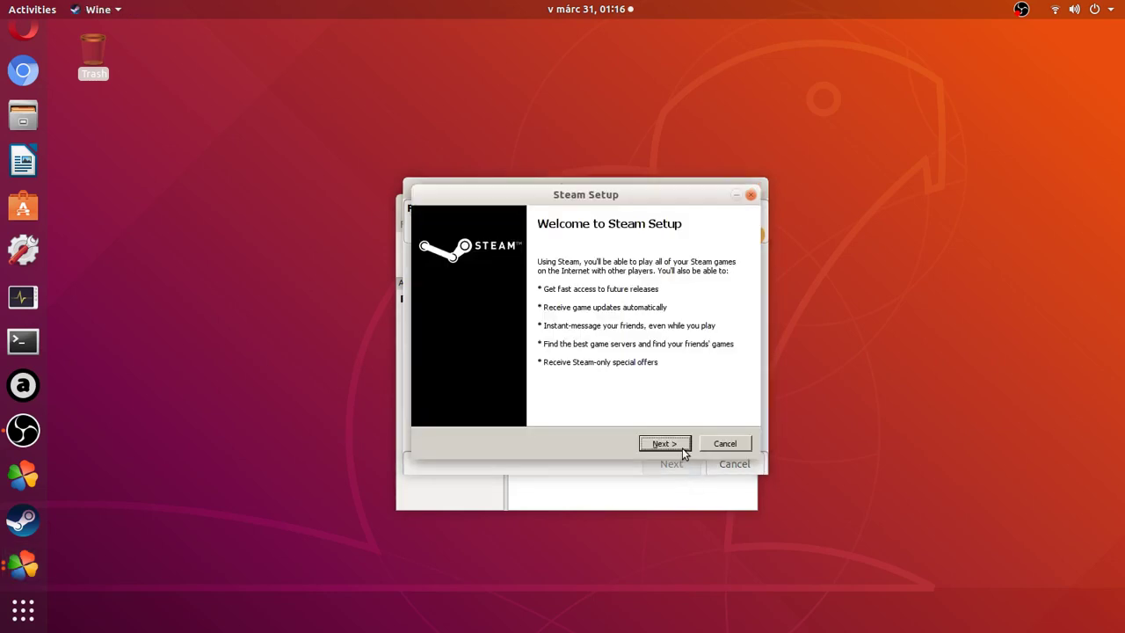
Install Steam to C:\Program Files\Steam with the default language, leaving Run Steam unchecked.
click(682, 448)
click(664, 443)
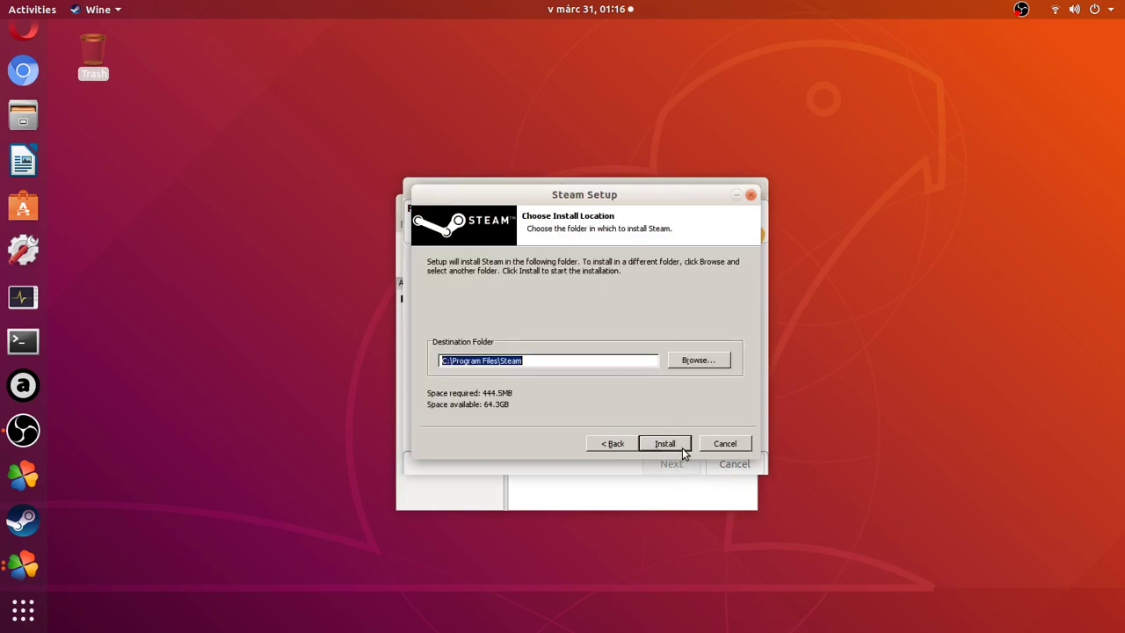
click(684, 452)
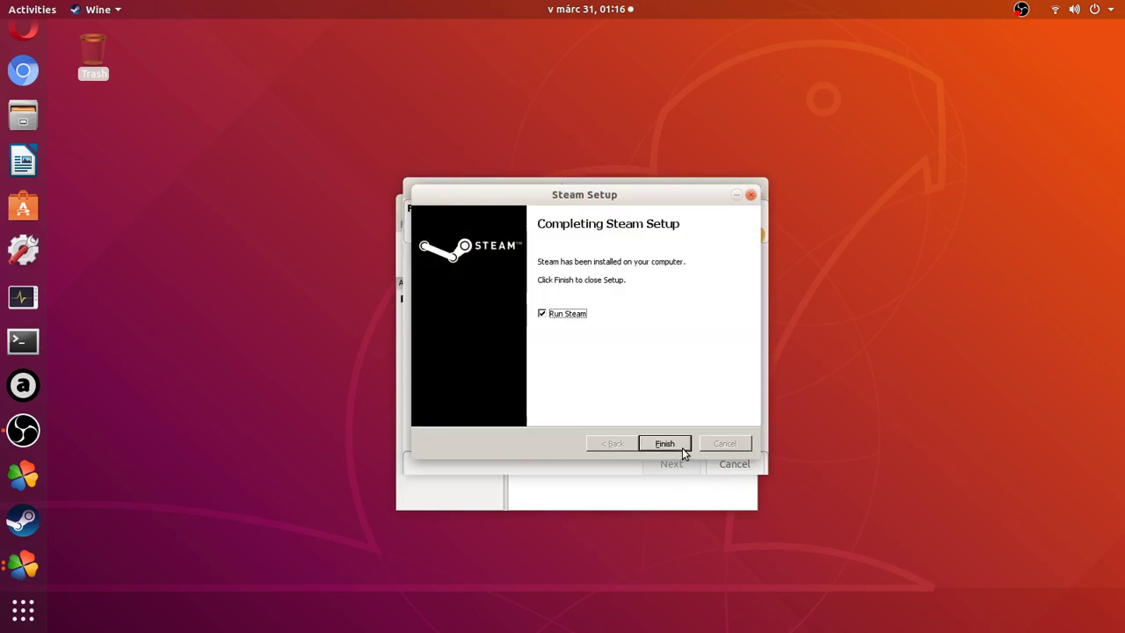
click(567, 316)
click(676, 447)
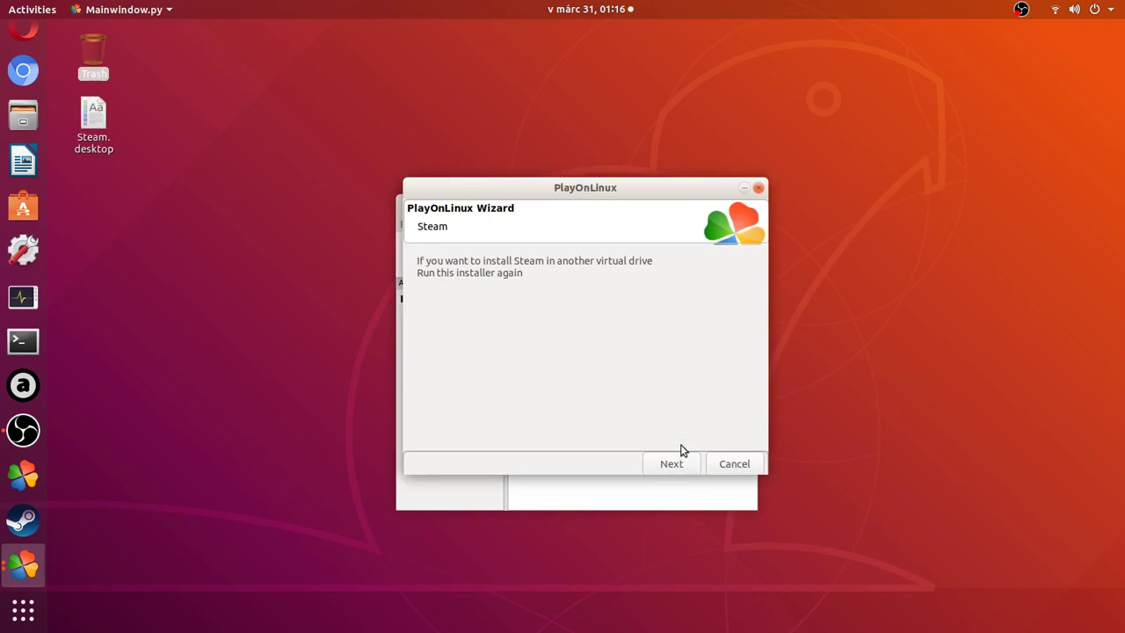
Finish the installer, keep Wine 3.17 for Steam's drive, and bring up Configure Wine.
click(691, 467)
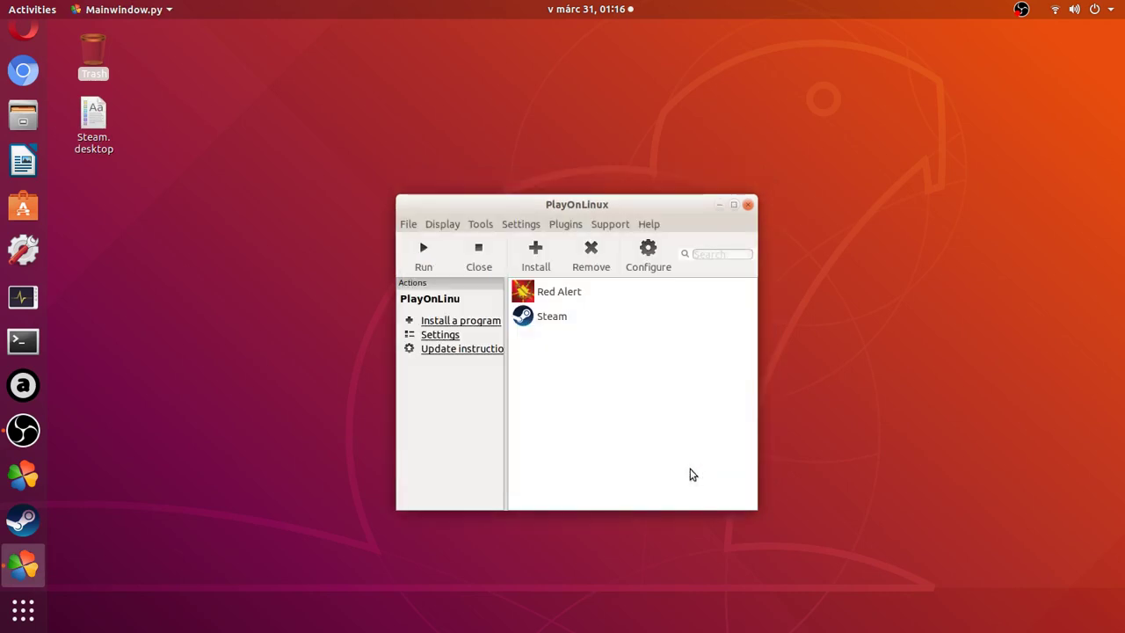
click(597, 320)
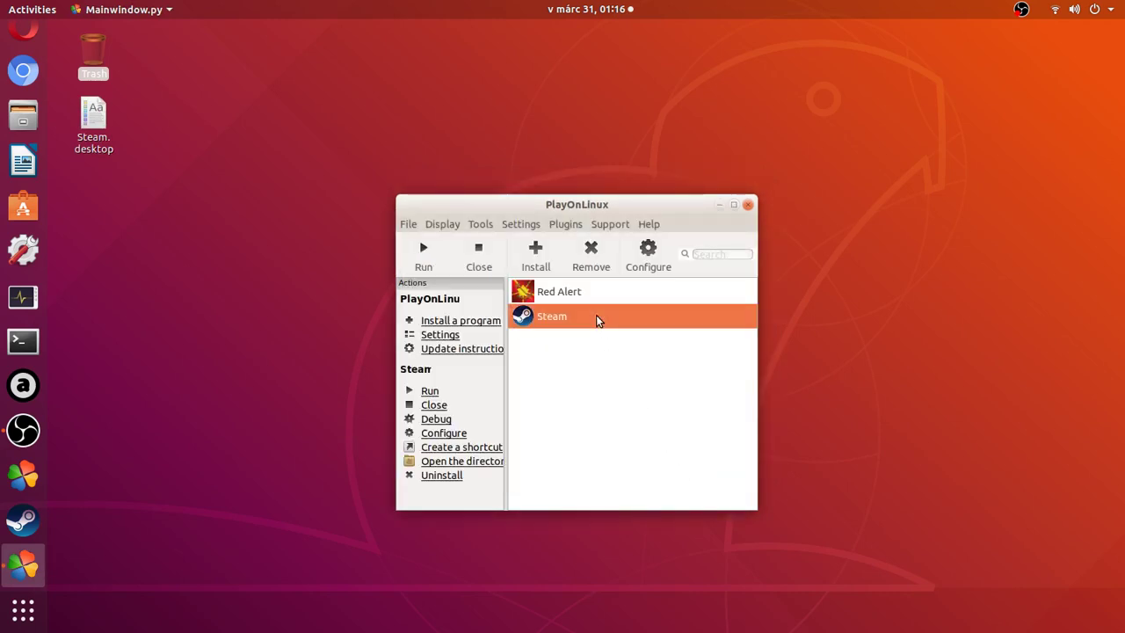
click(663, 248)
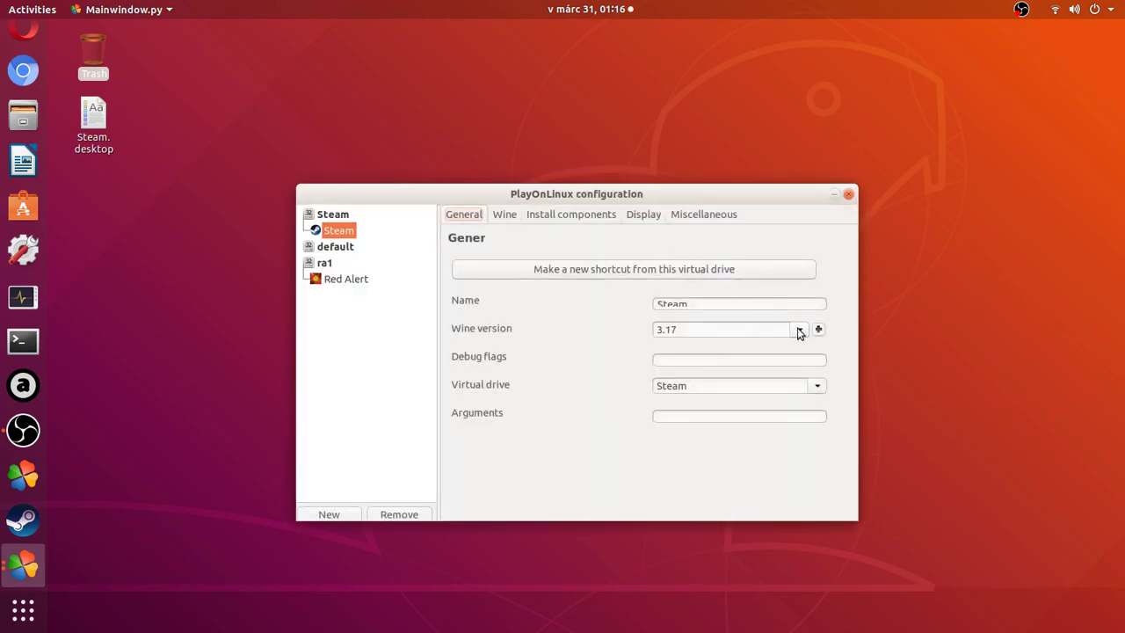
click(798, 330)
click(800, 331)
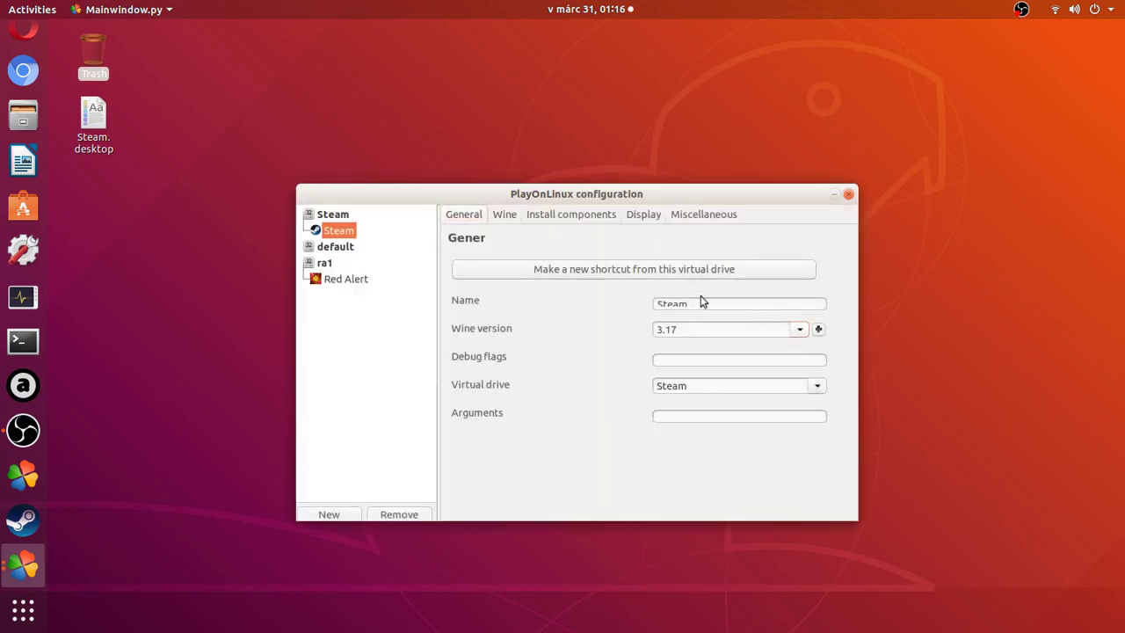
click(504, 214)
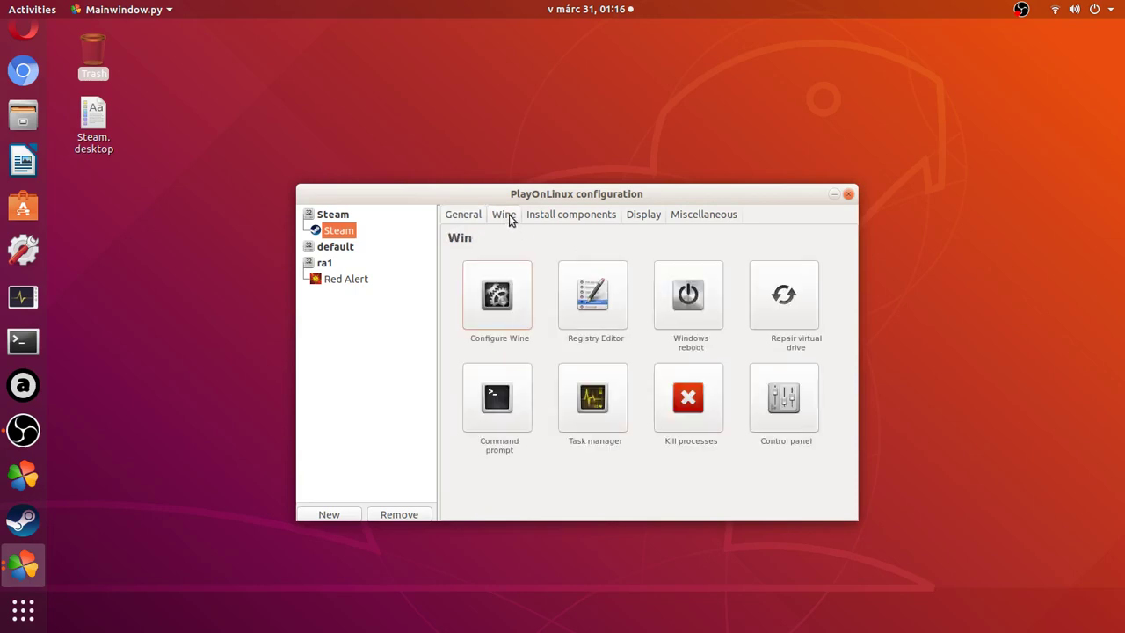
click(519, 280)
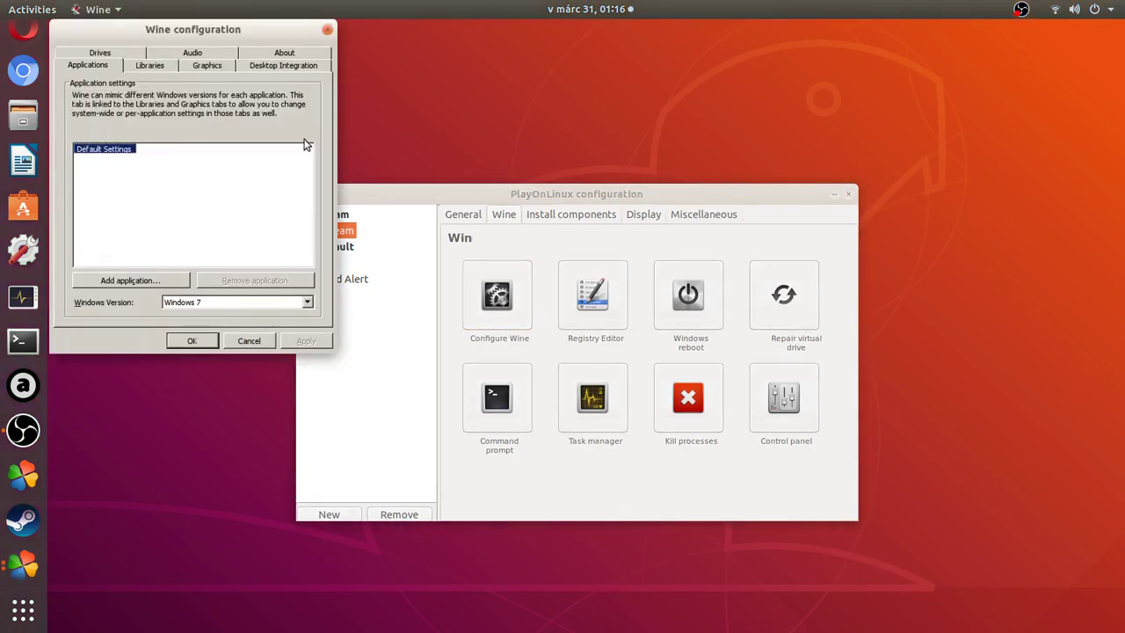
Enable an emulated 1280 x 720 virtual desktop on the Graphics tab and save with OK.
click(224, 70)
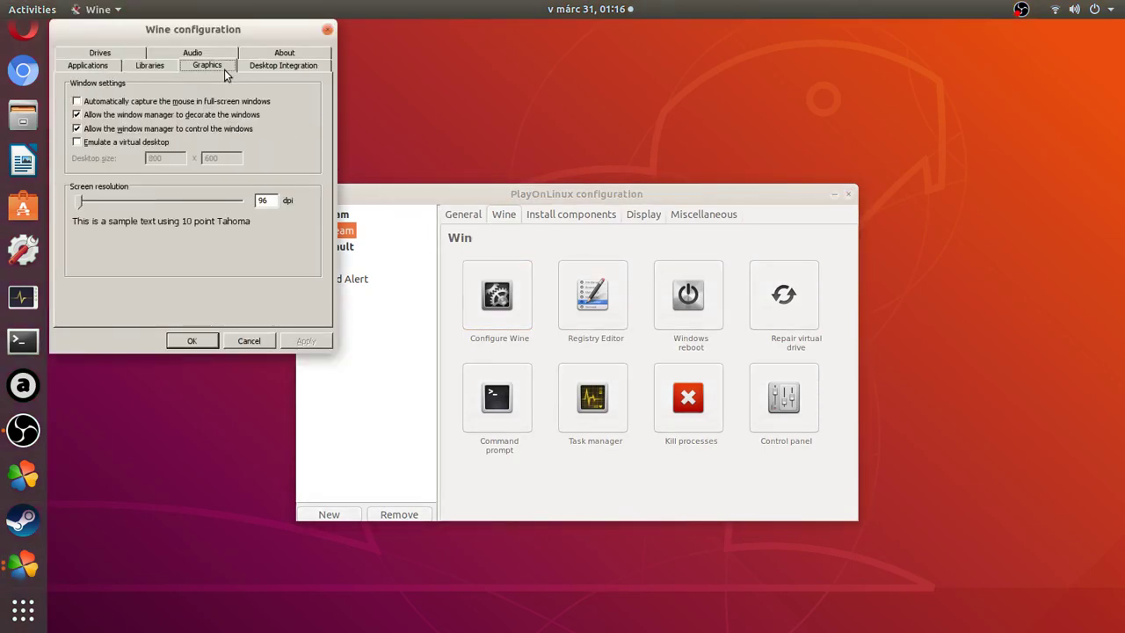
click(147, 143)
double_click(157, 158)
text(12)
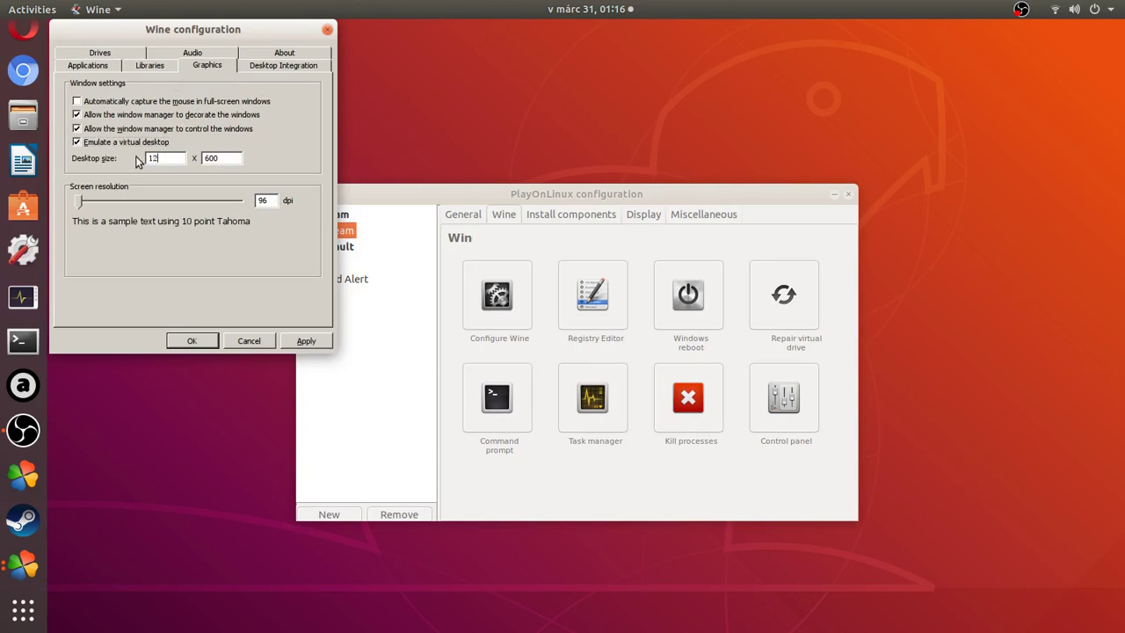
text(80)
double_click(226, 160)
text(720)
click(207, 335)
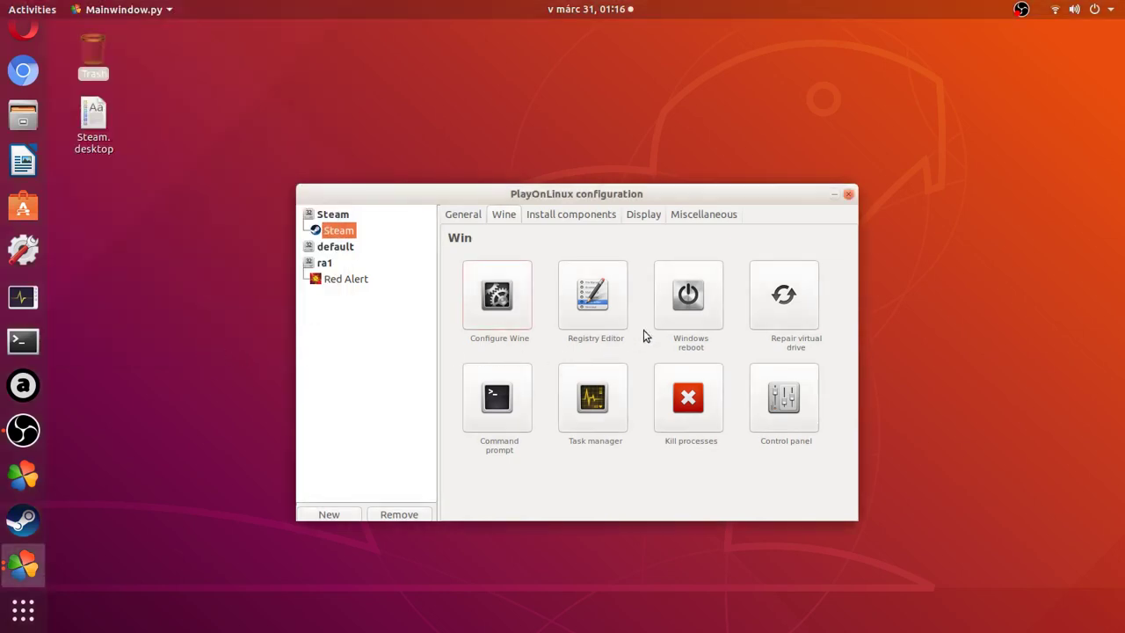
Close the configuration window and run Steam, letting it download its update.
click(848, 194)
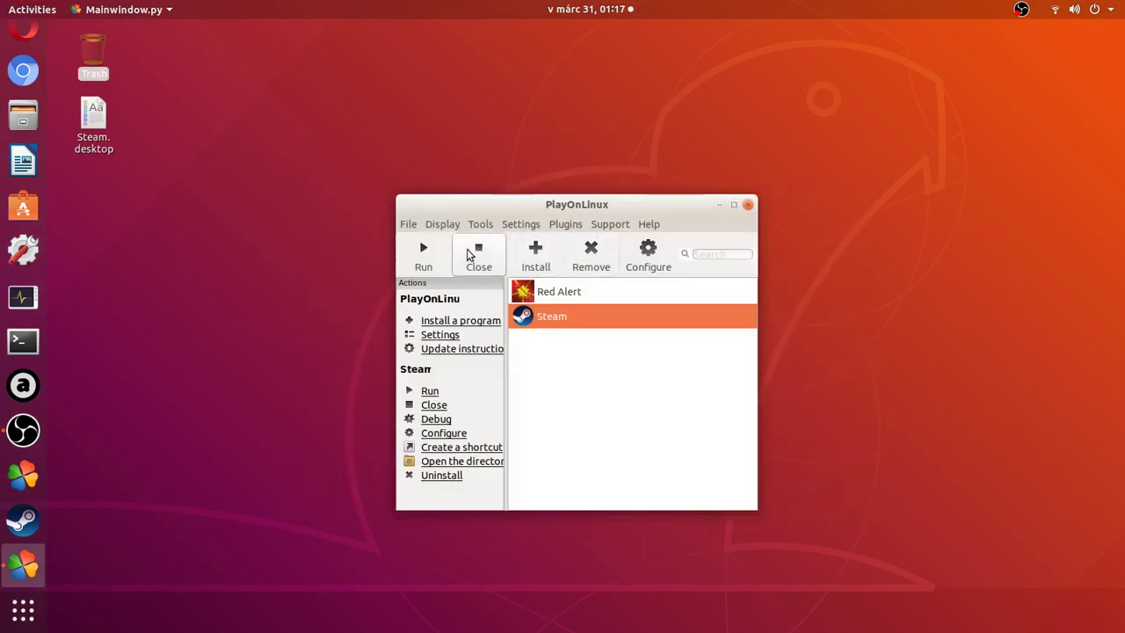
click(718, 205)
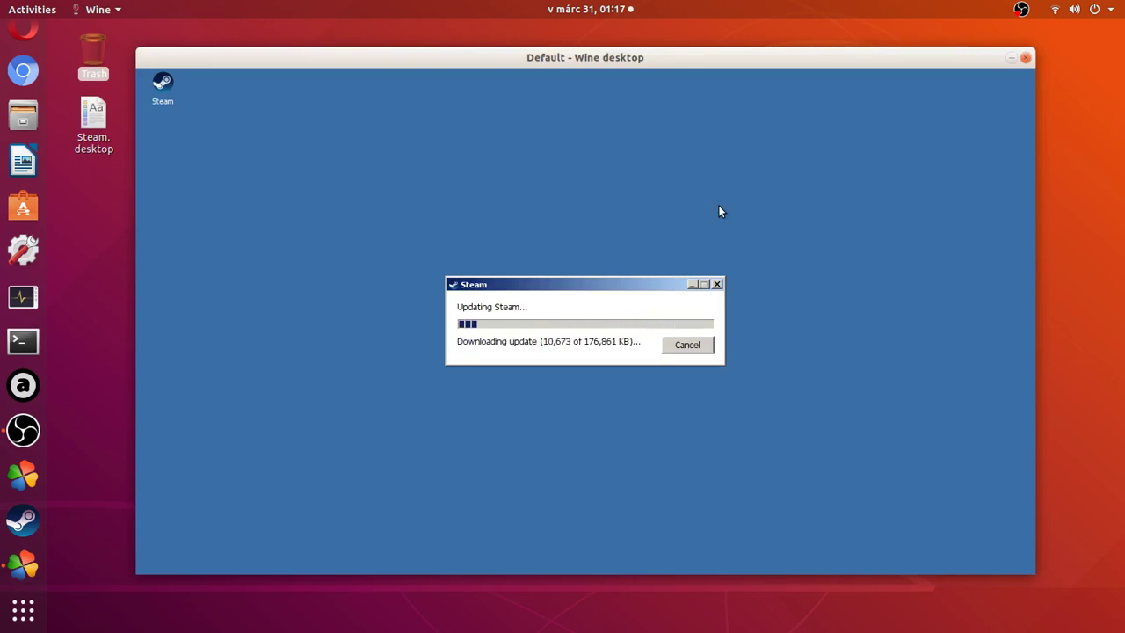
scroll(23, 85, up, 2)
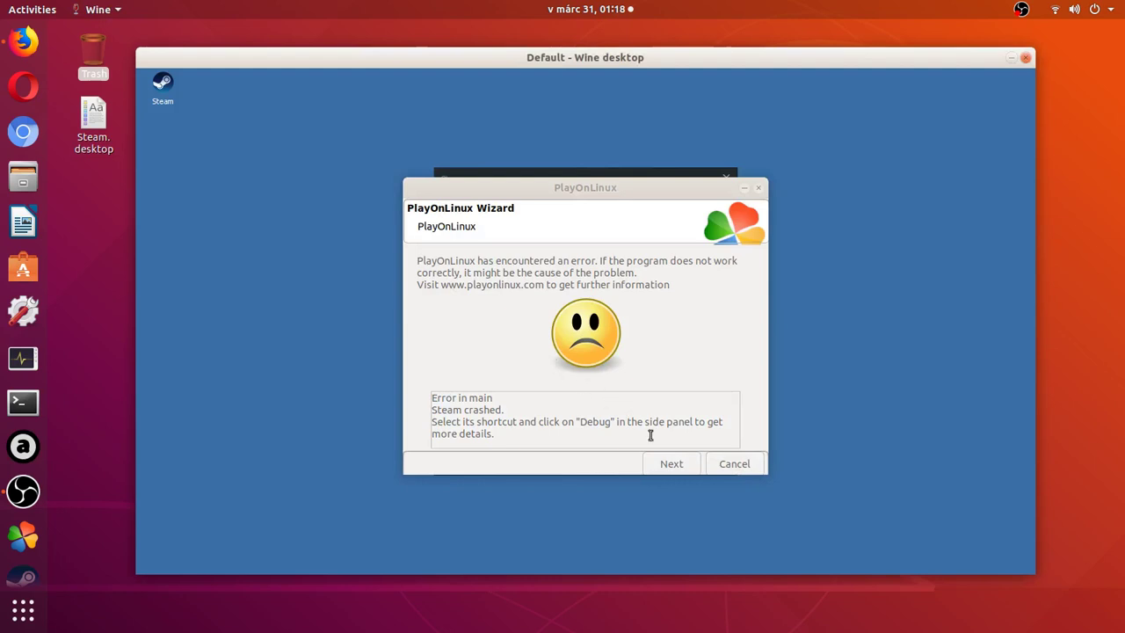
Dismiss the crash error and sign in with the account name and password, remembering the password, up to Steam Guard.
click(690, 465)
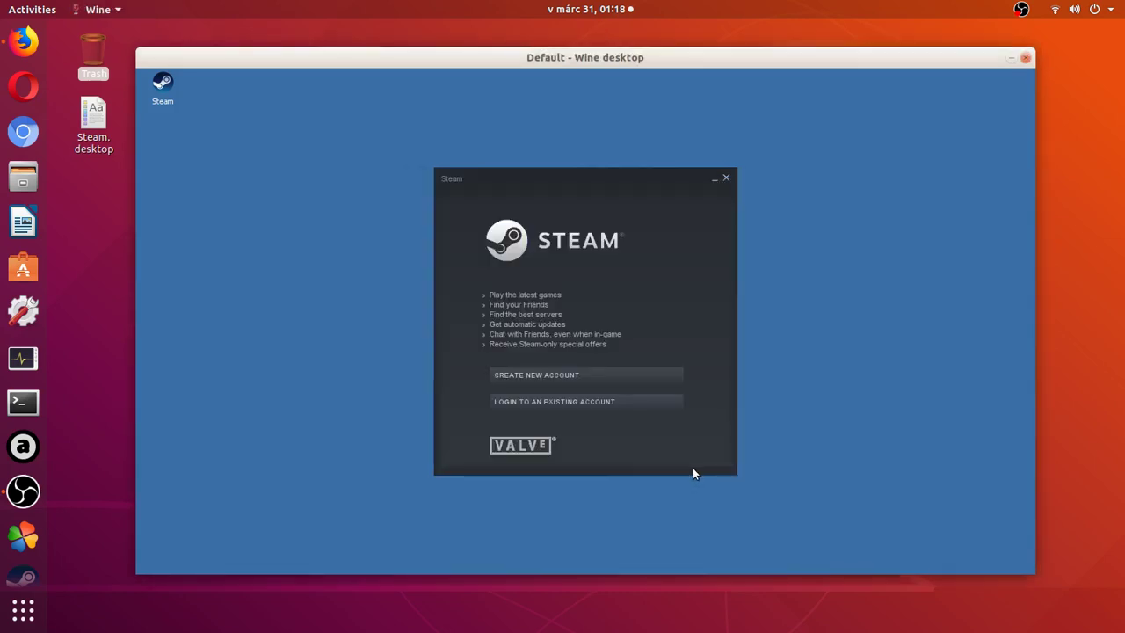
click(633, 401)
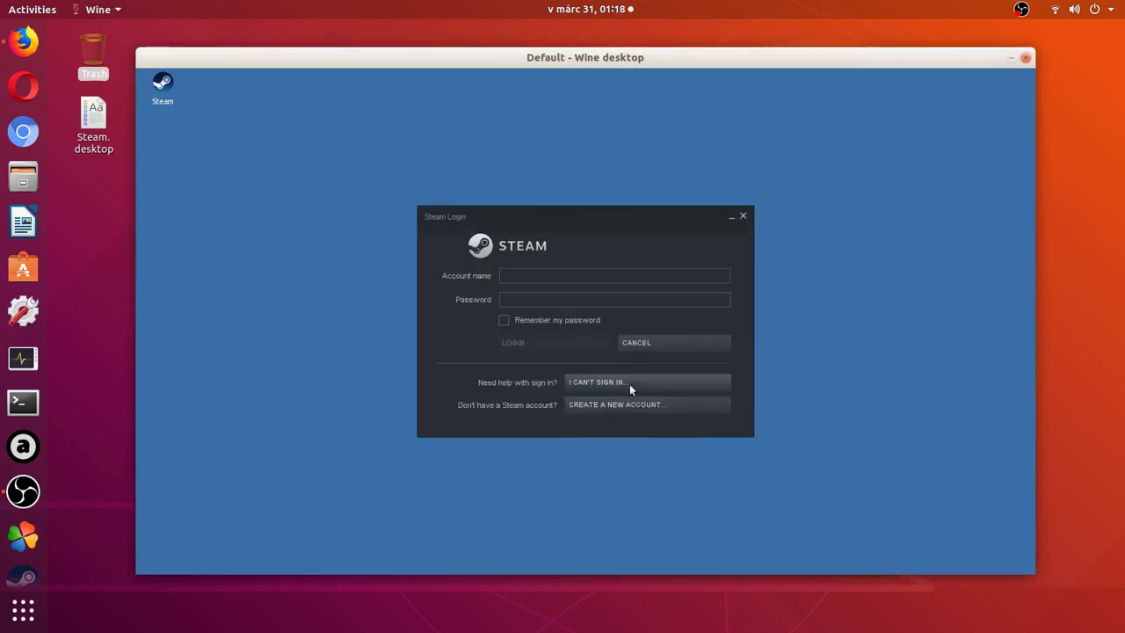
text(c)
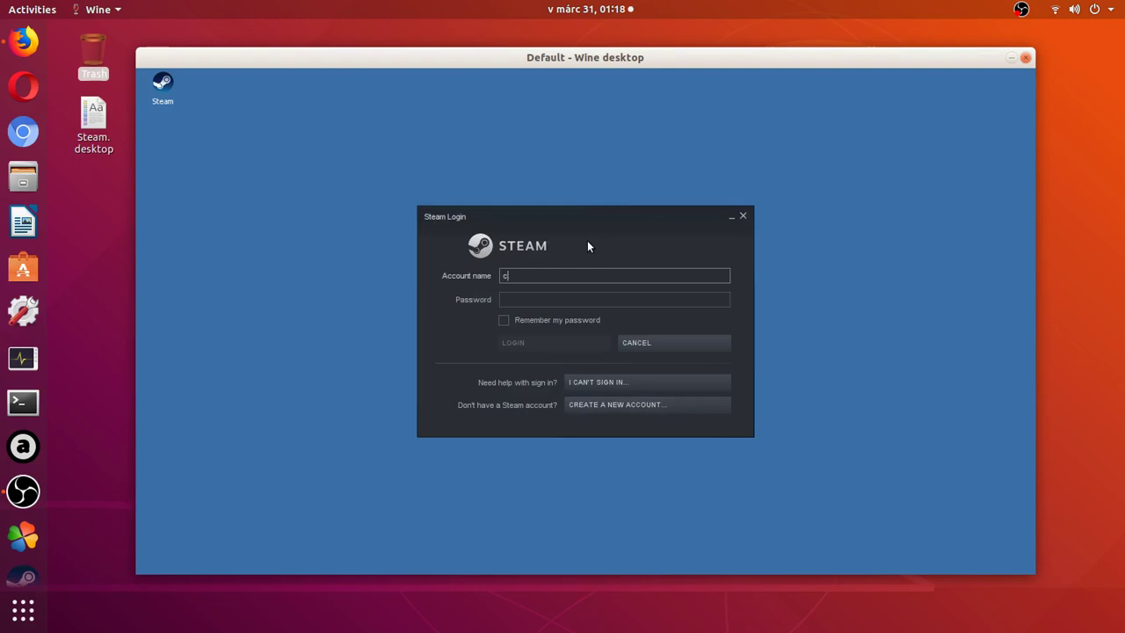
text(hristo1611)
key(Tab)
text(c********)
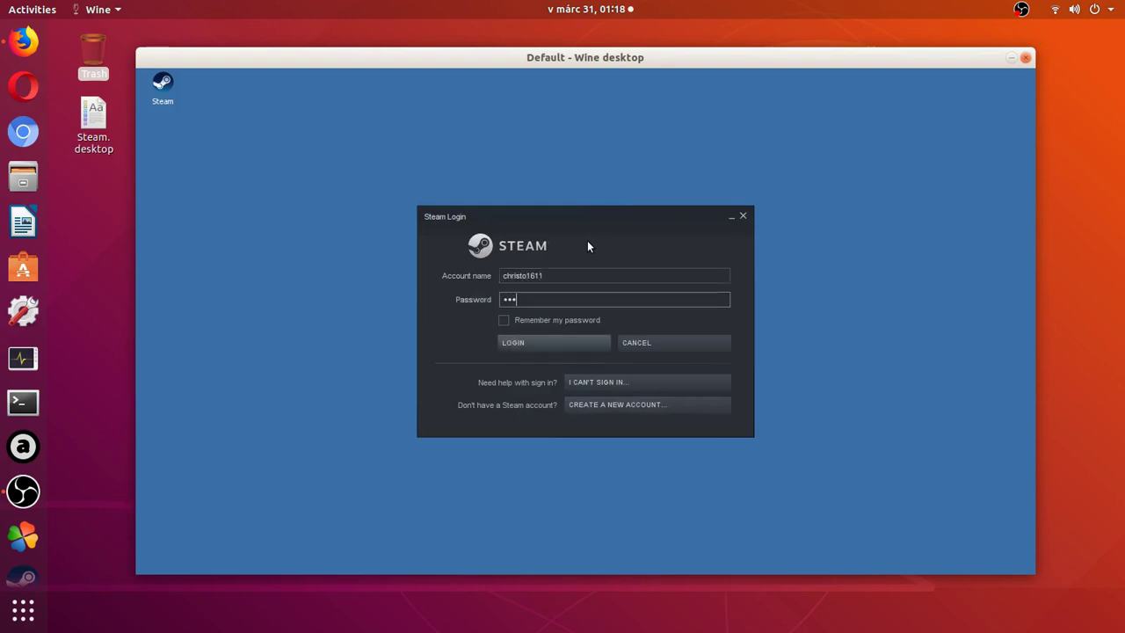
text(****)
key(Tab)
key(space)
key(Return)
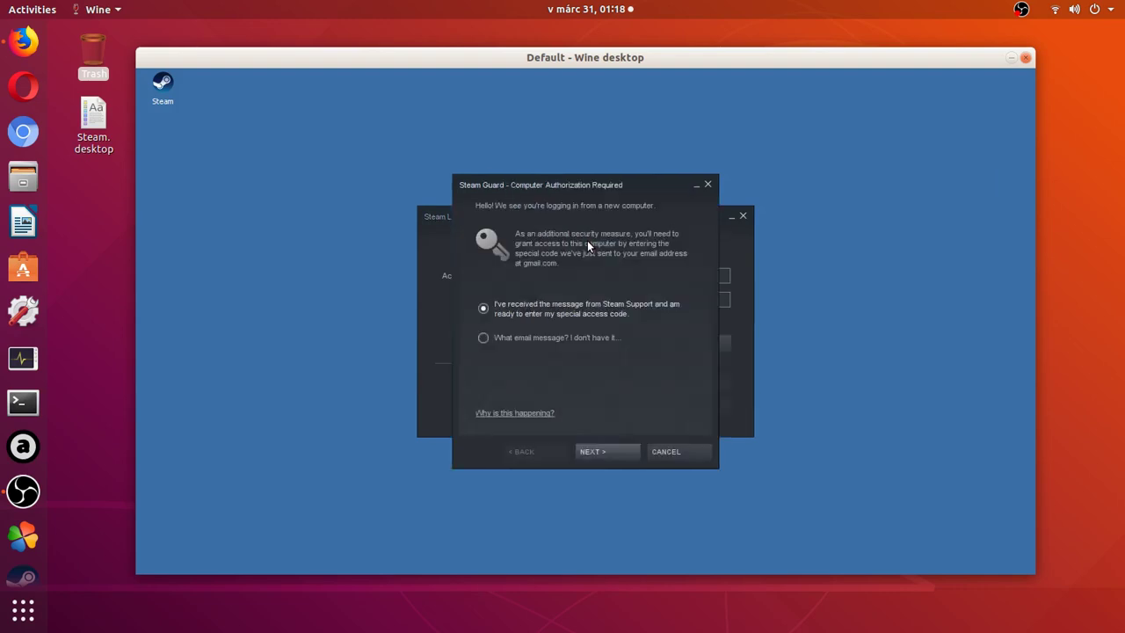
click(621, 449)
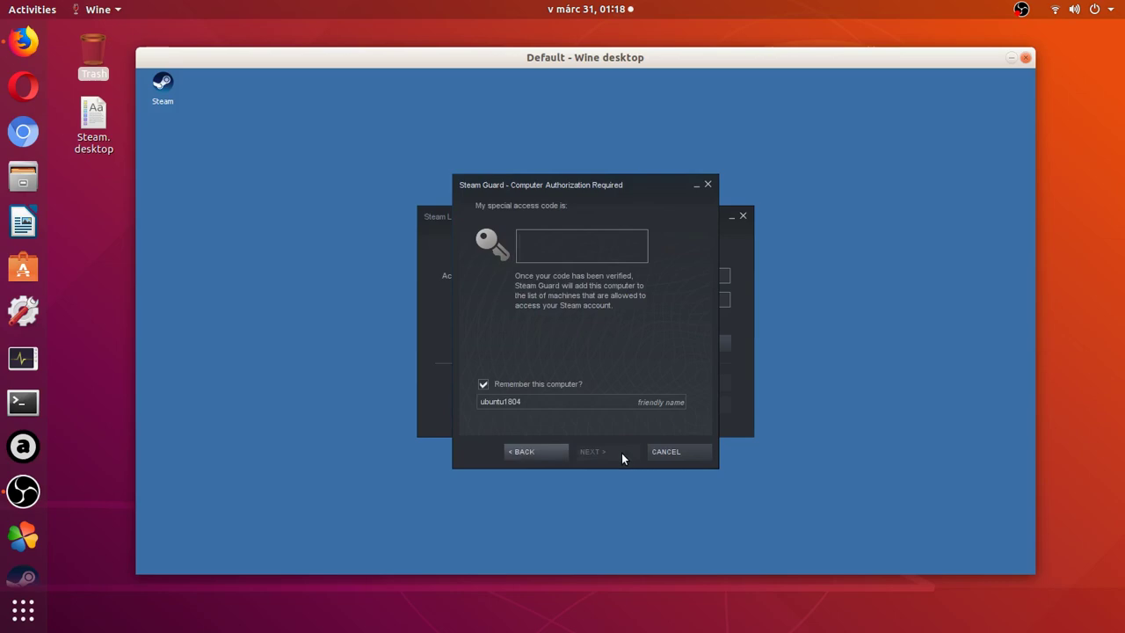
key(alt+Tab)
key(alt+Tab)
key(alt+Tab)
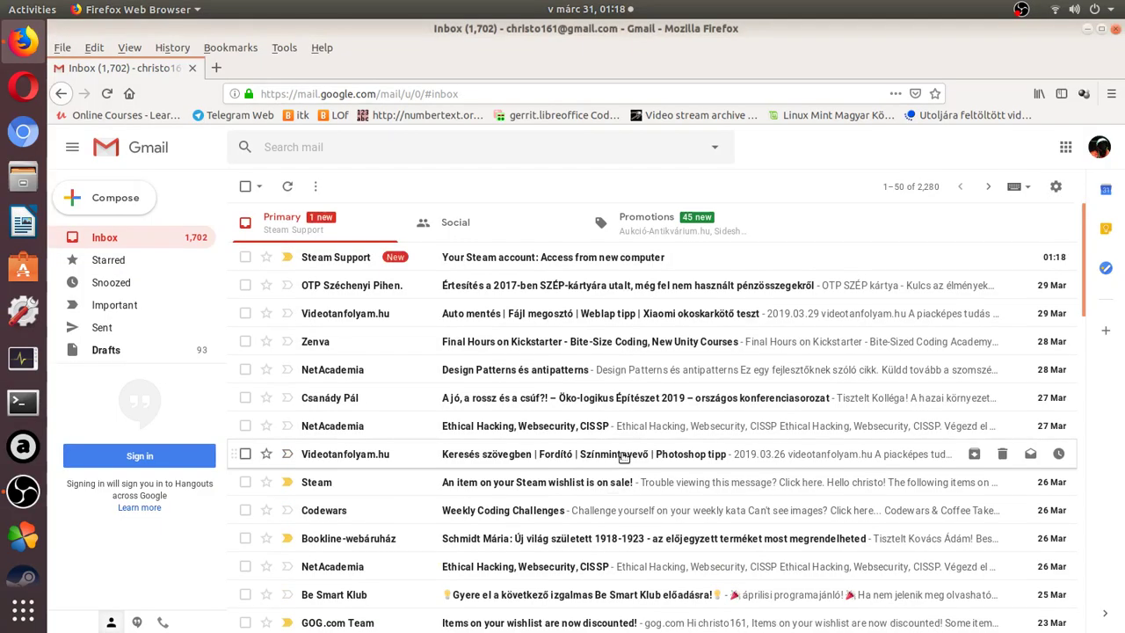
Open the Steam Support email in Gmail and copy its Steam Guard access code.
click(553, 263)
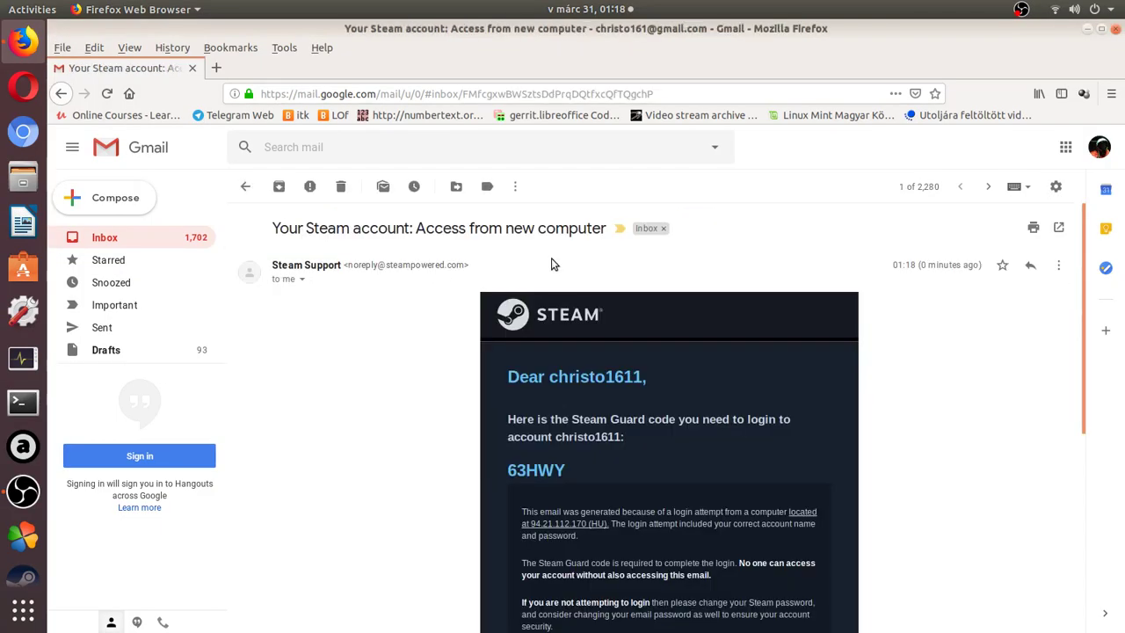
double_click(555, 468)
key(ctrl+c)
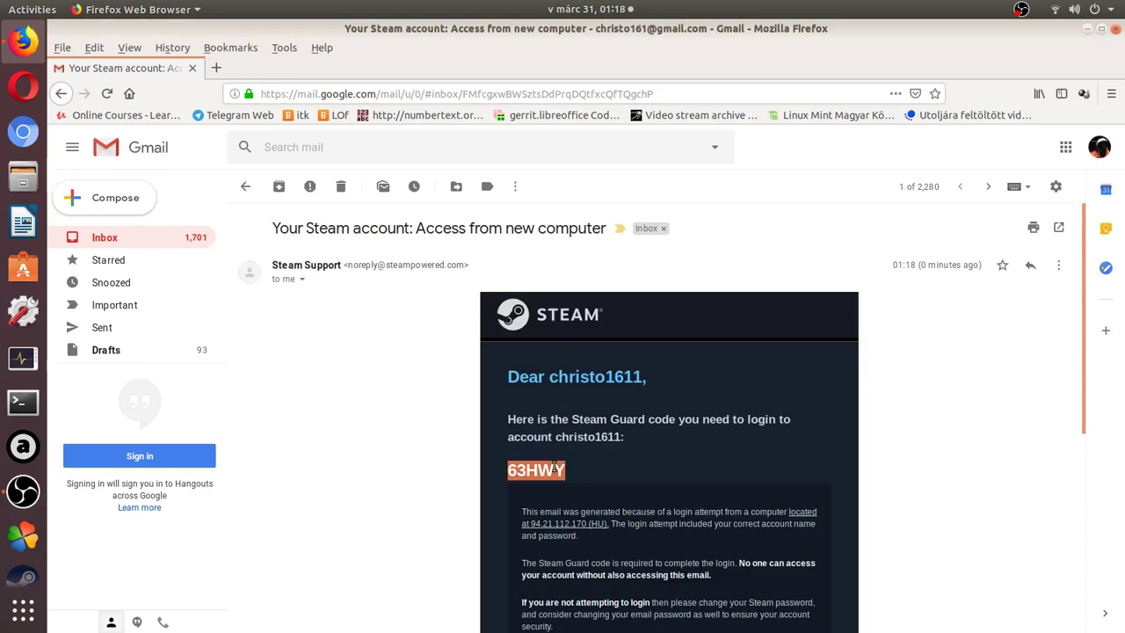
key(alt+Tab)
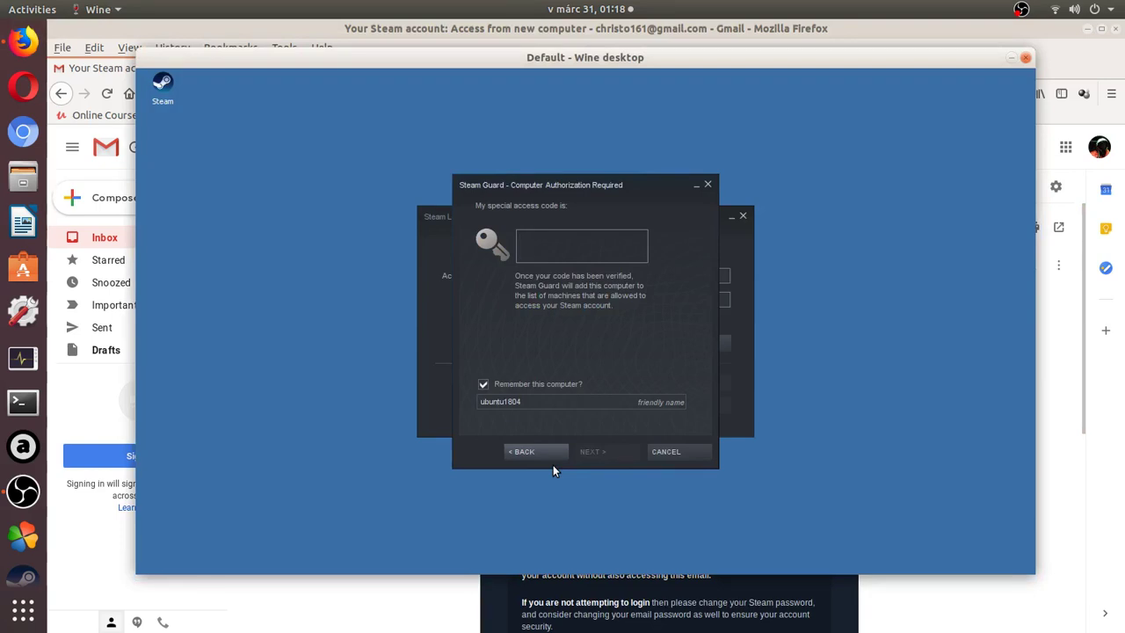
Paste the access code into Steam Guard, complete the computer authorization, and minimize Firefox.
key(ctrl+v)
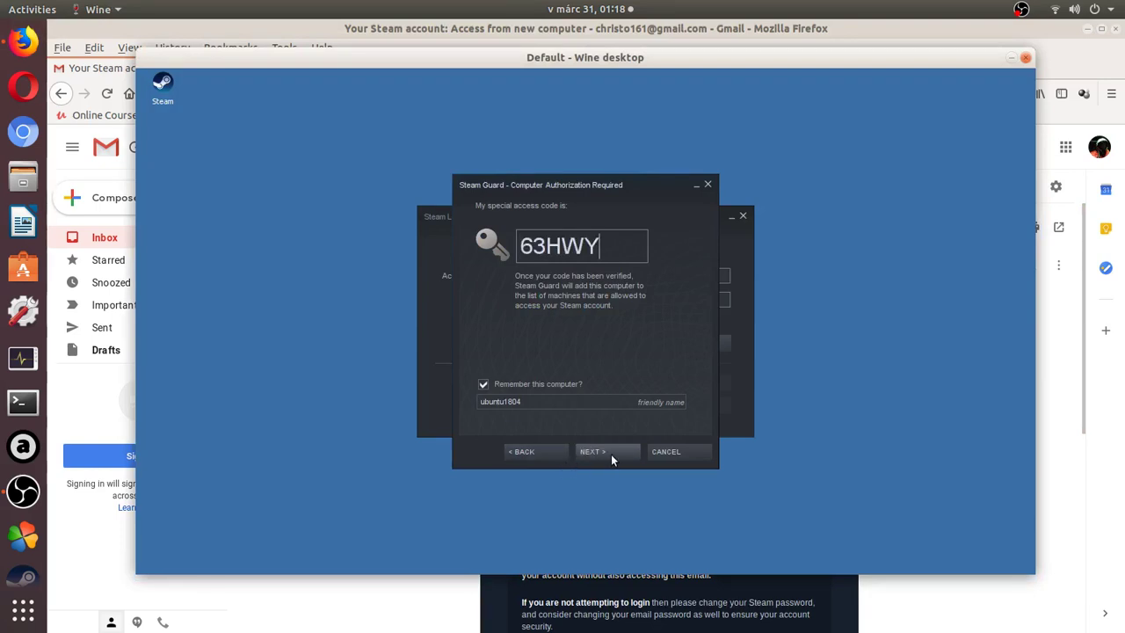
click(615, 454)
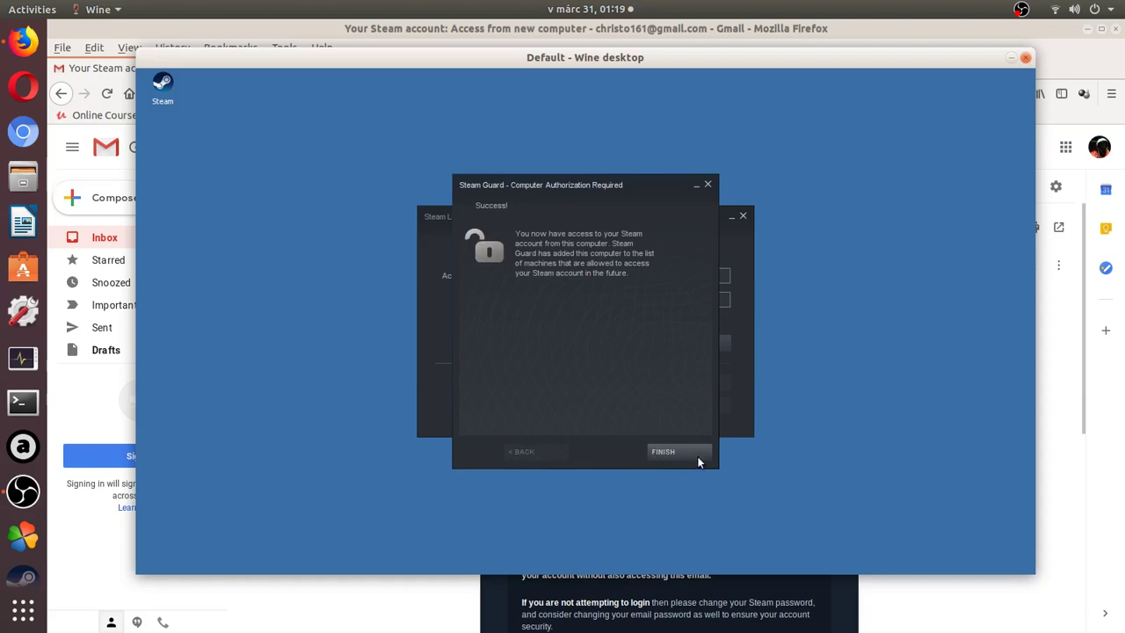
click(699, 459)
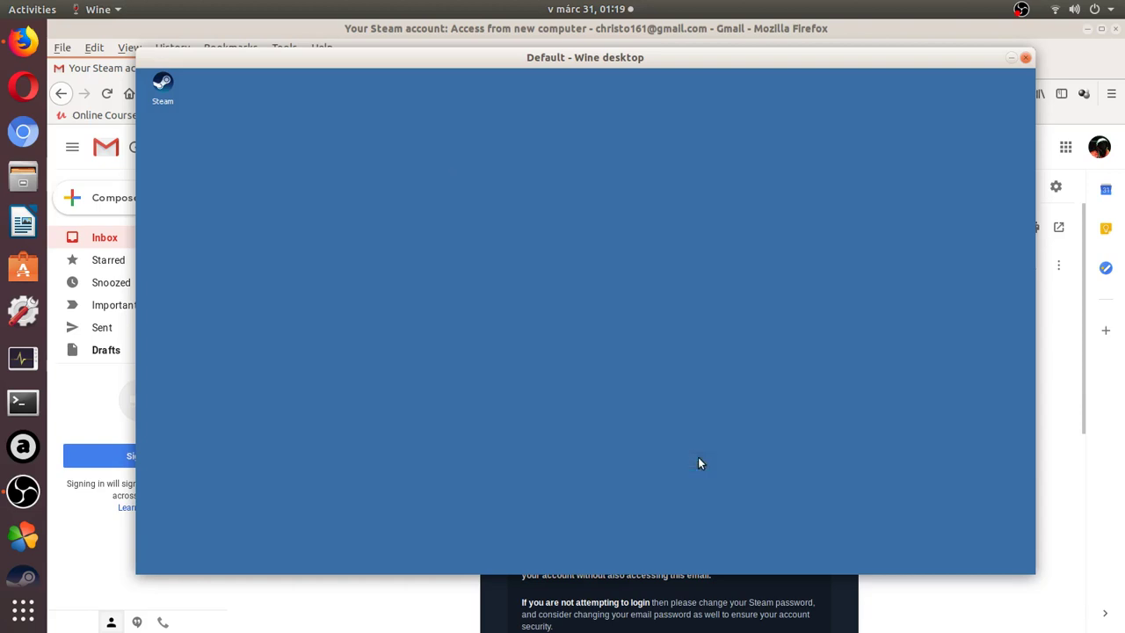
click(1086, 30)
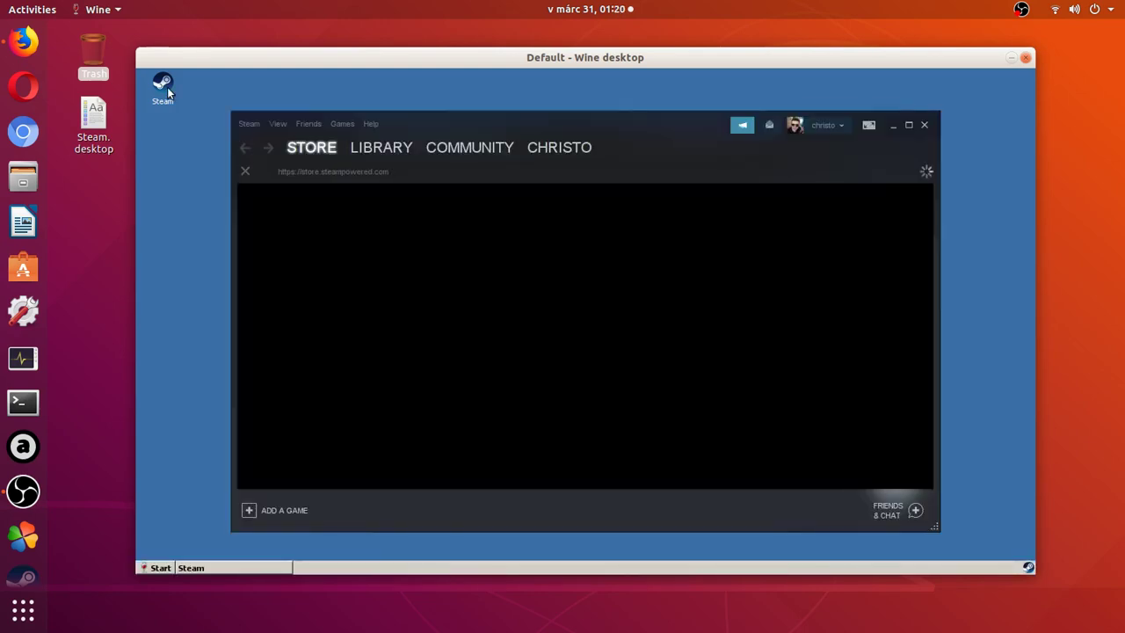
Install 8-Bit Armies from the Library's right-click menu using the default install location.
click(383, 151)
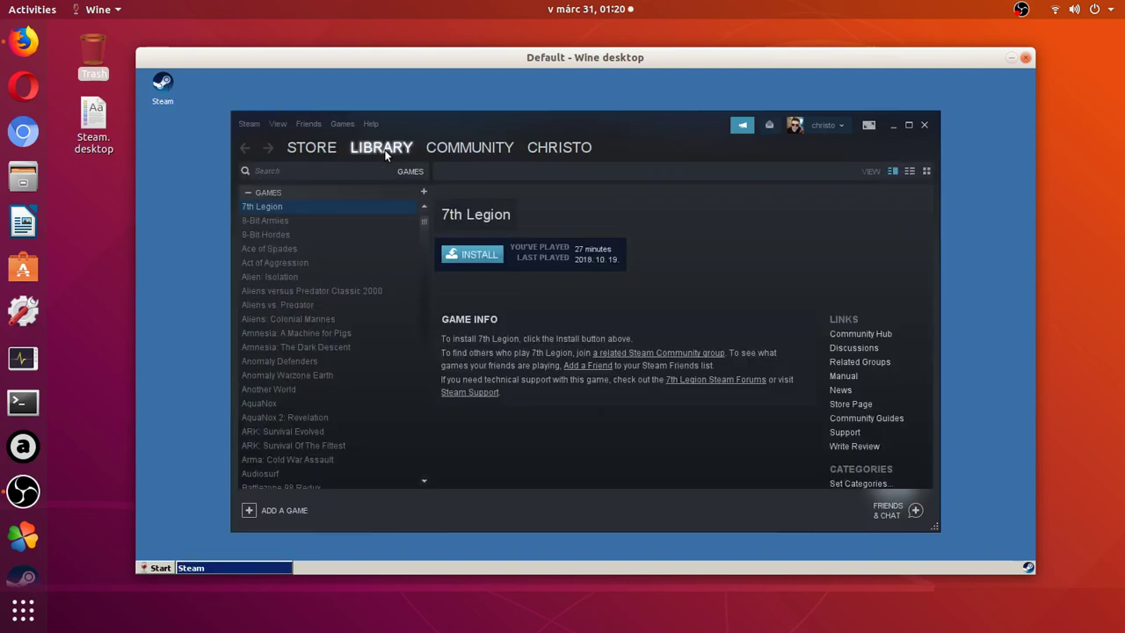
right_click(326, 219)
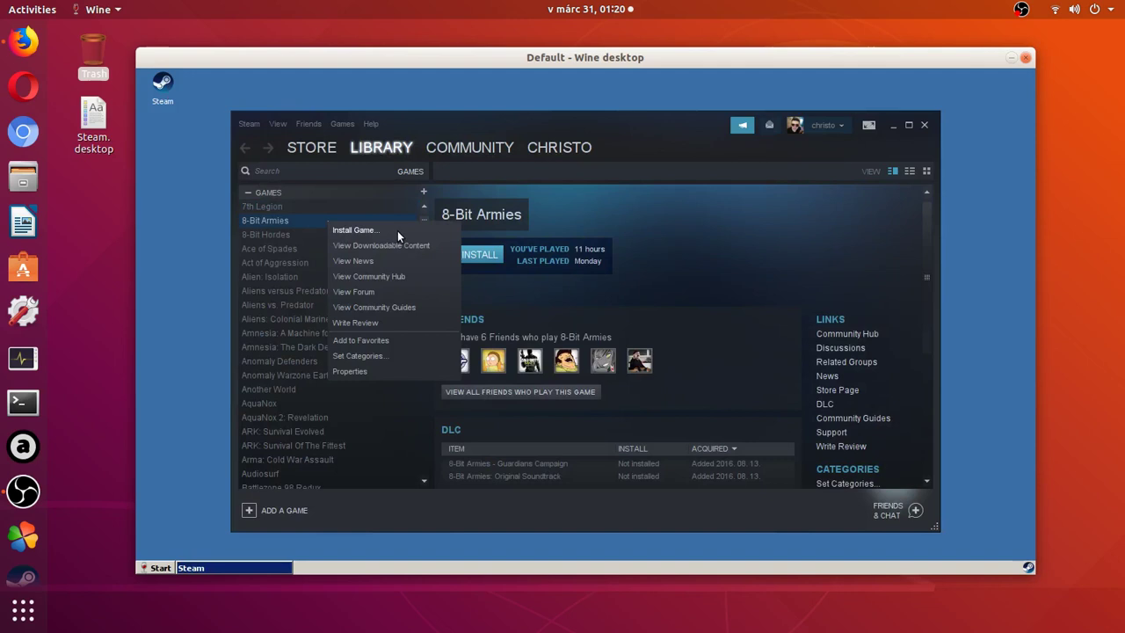
click(397, 231)
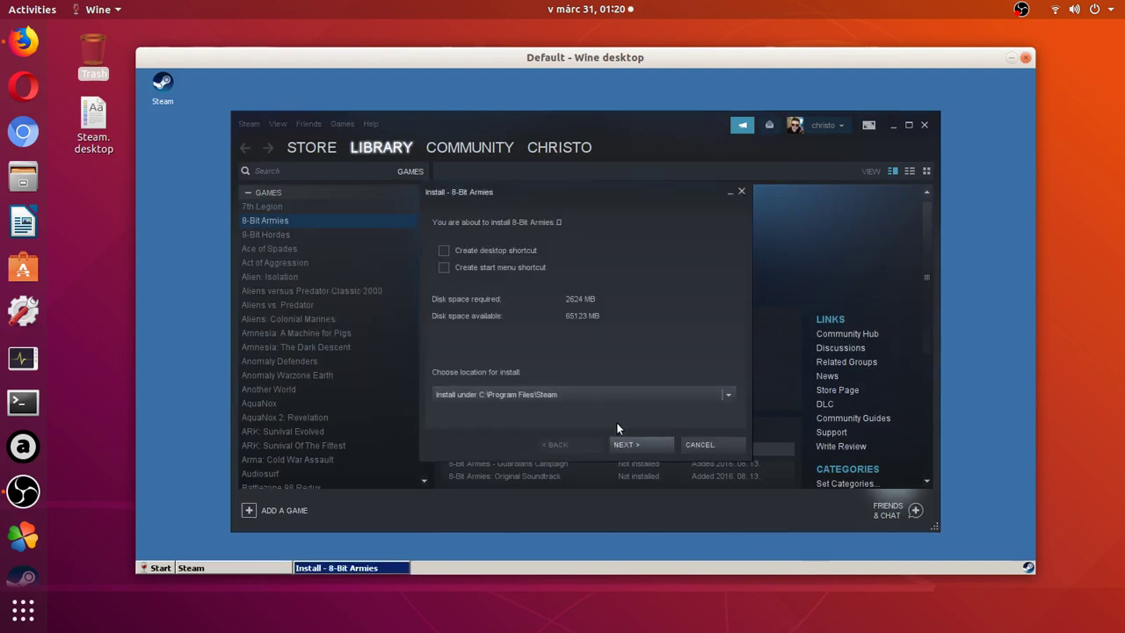
click(649, 446)
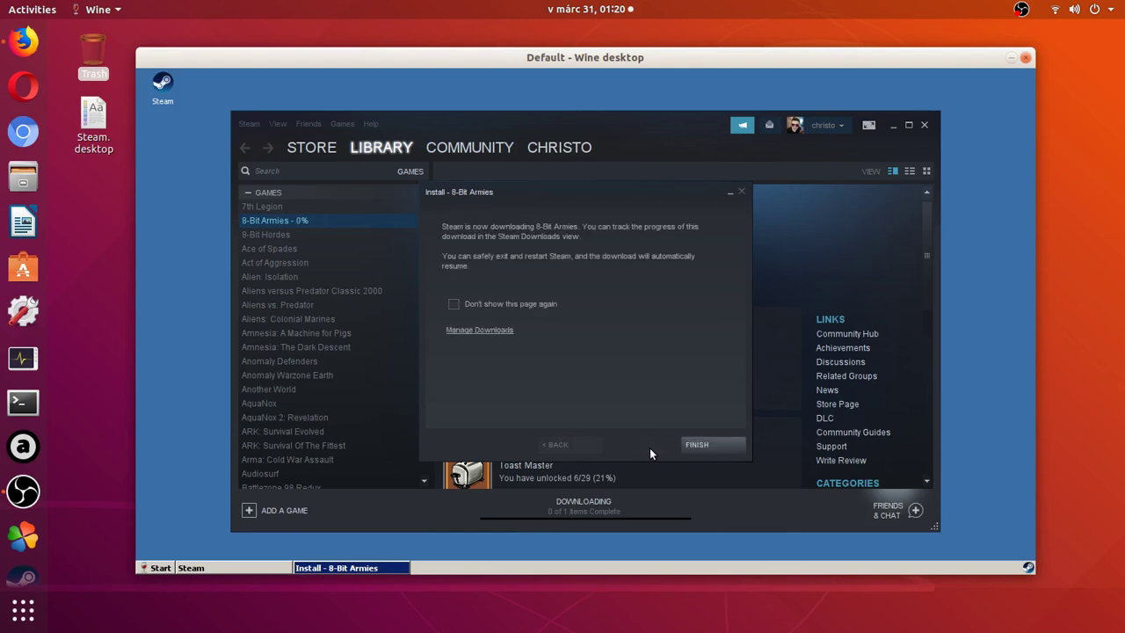
click(720, 448)
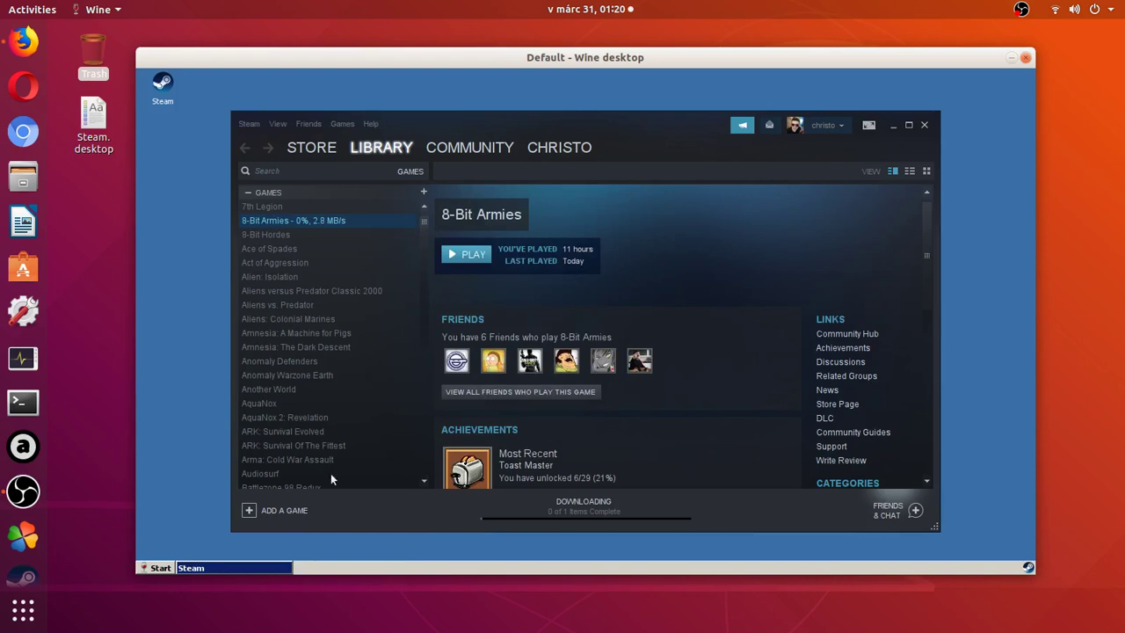
Scroll the Steam library and wait until 8-Bit Armies shows Ready to play.
scroll(25, 571, down, 2)
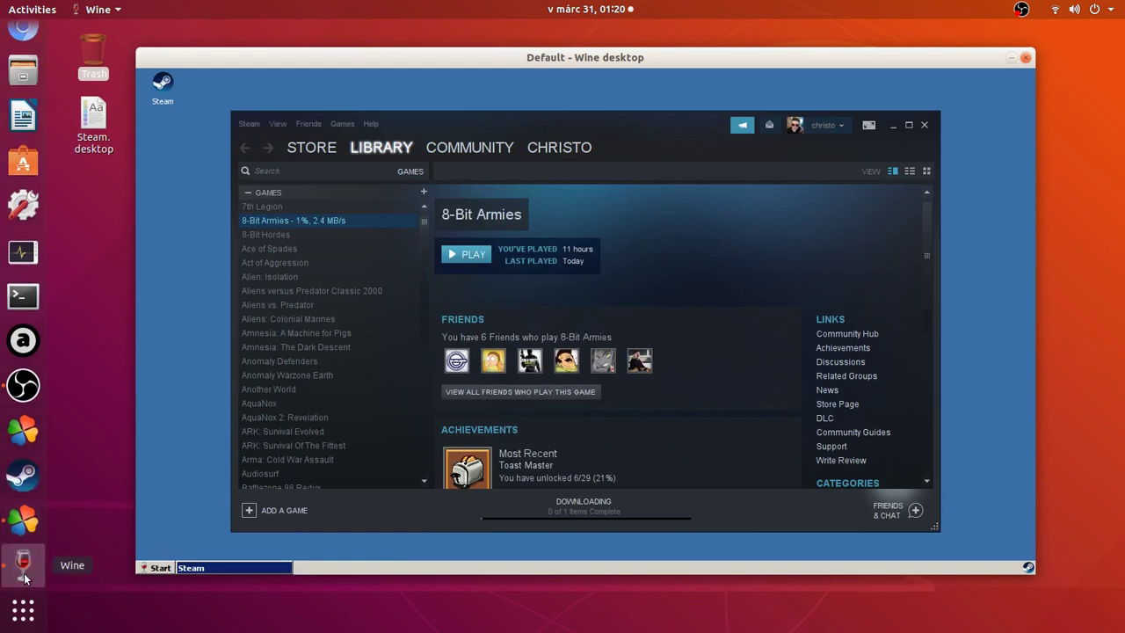
click(29, 523)
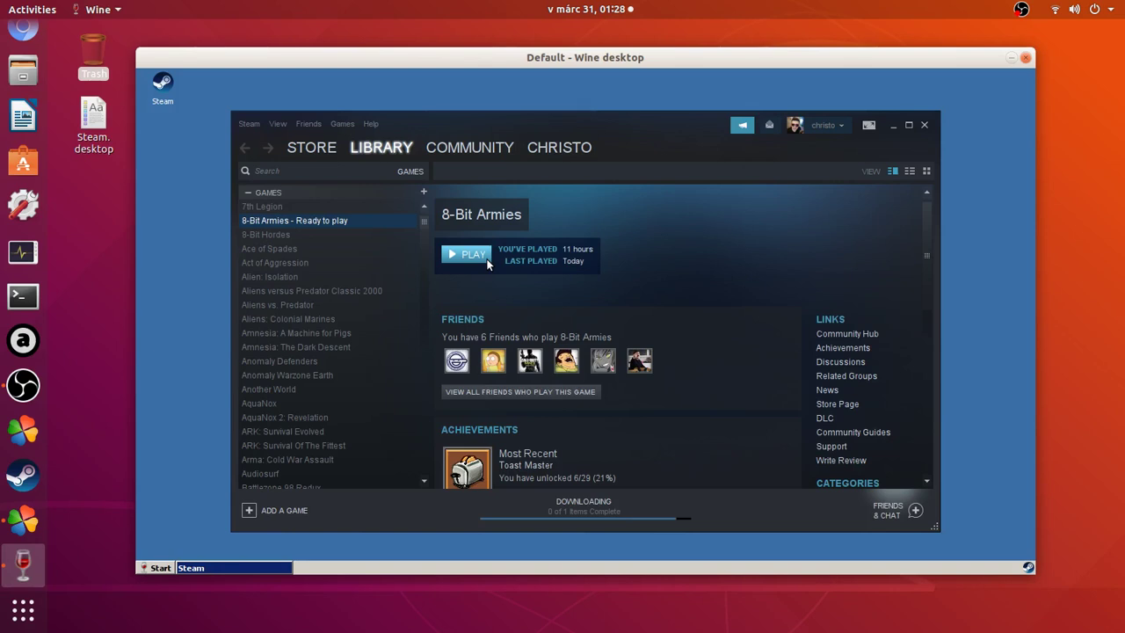
Launch 8-Bit Armies with PLAY from its Steam library page and wait for the main menu.
click(486, 260)
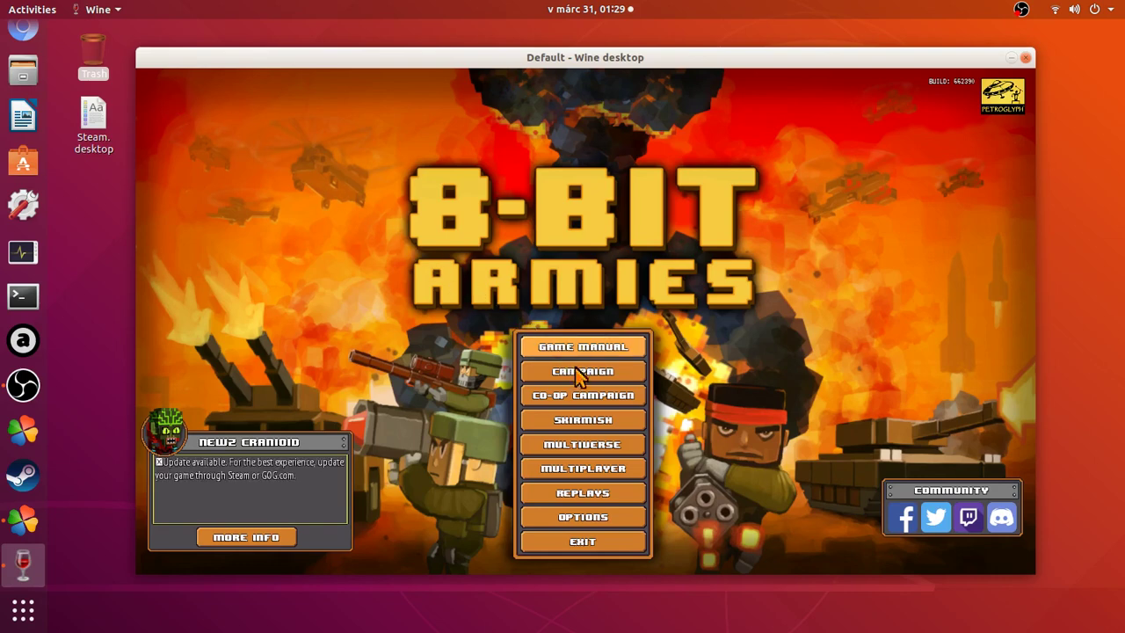
Start a 2-player skirmish on the Gator Gulch map from the Game Lobby.
click(626, 429)
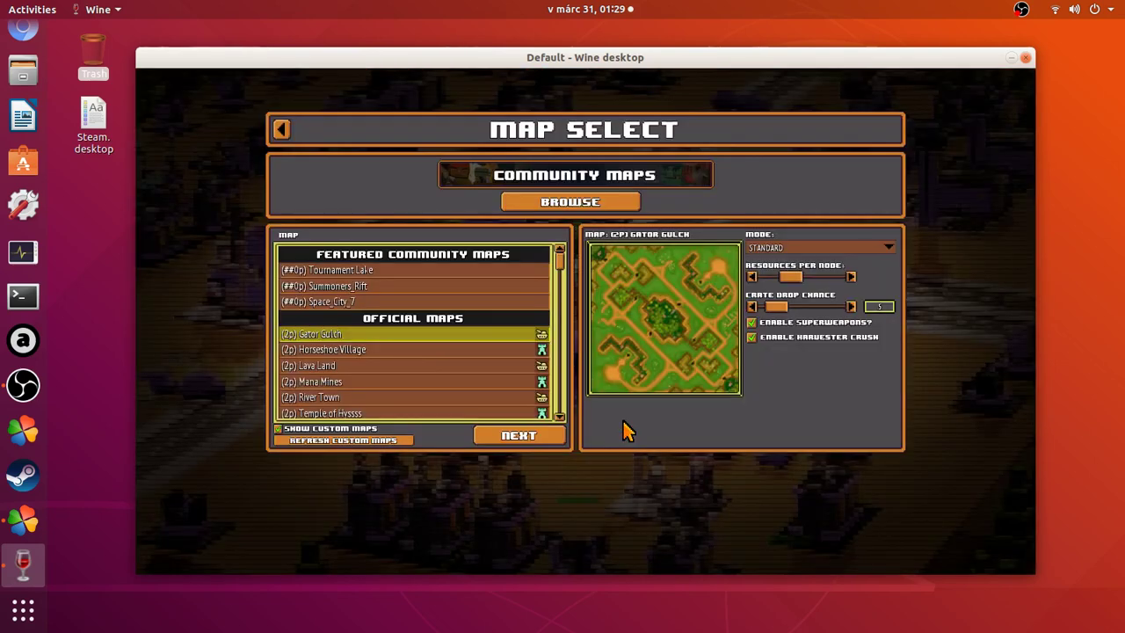
click(561, 442)
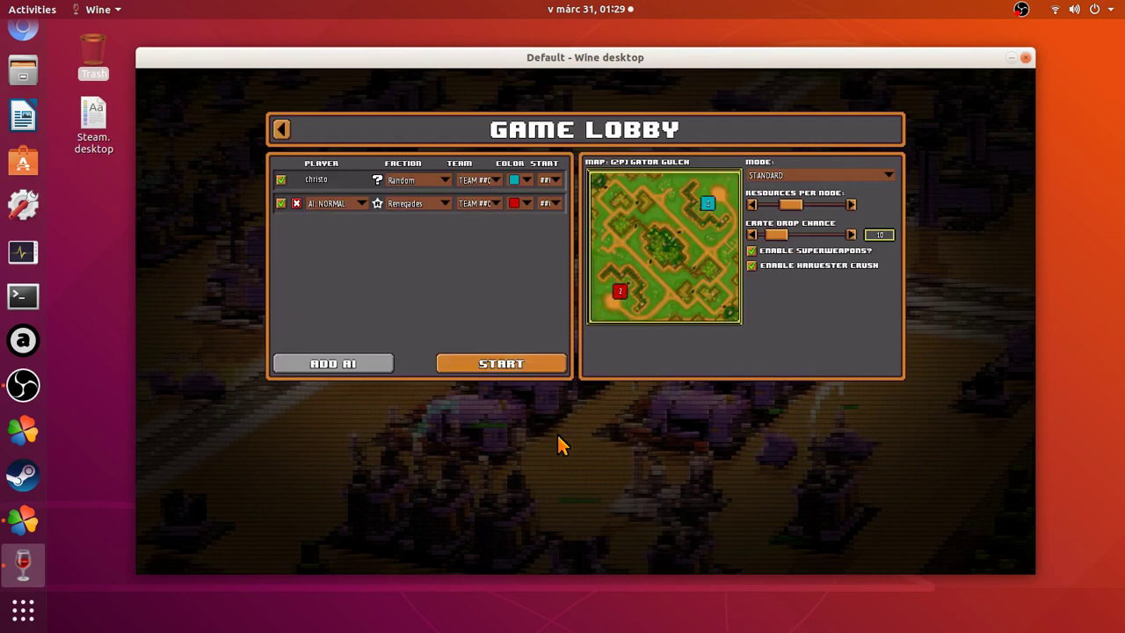
click(545, 369)
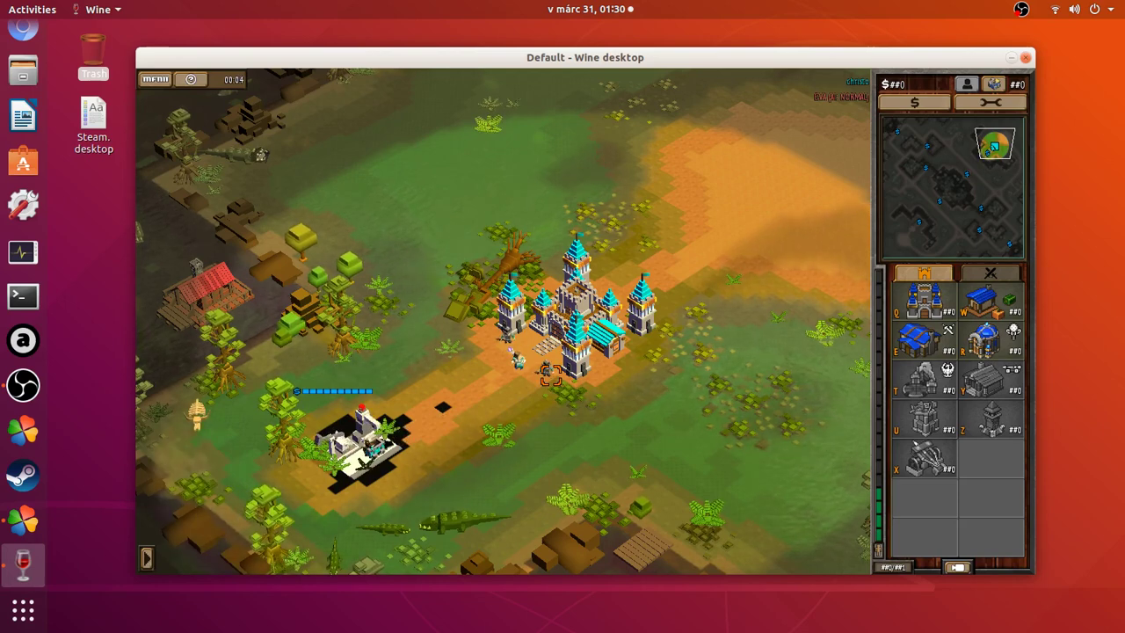
Place a Farm north of the castle and queue a Mine Cart at the castle.
click(978, 310)
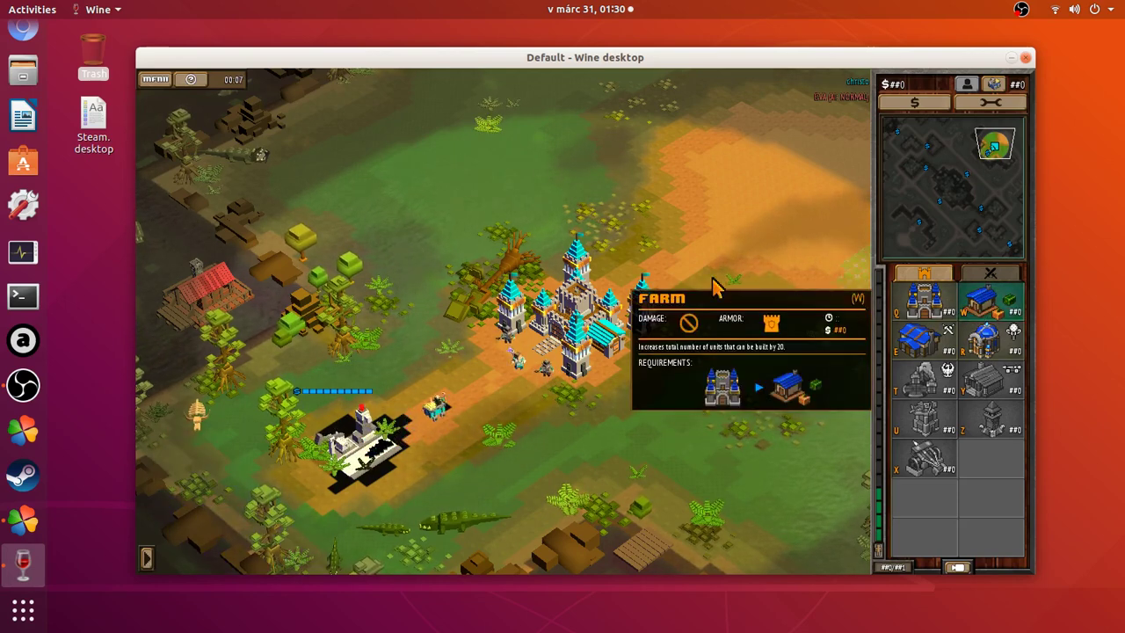
click(441, 174)
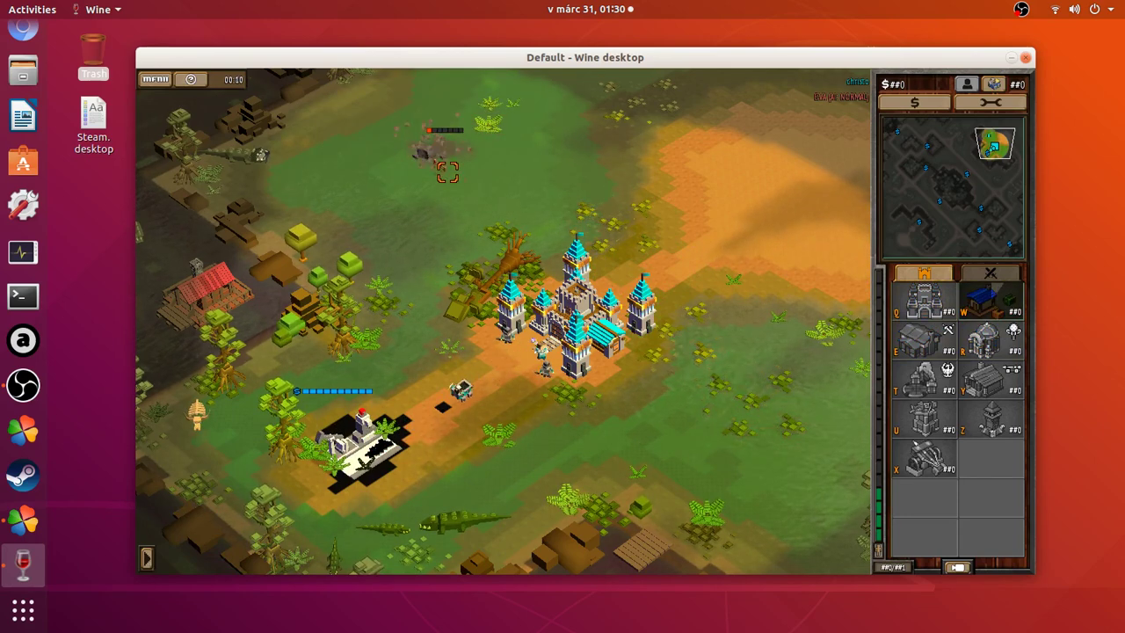
click(553, 281)
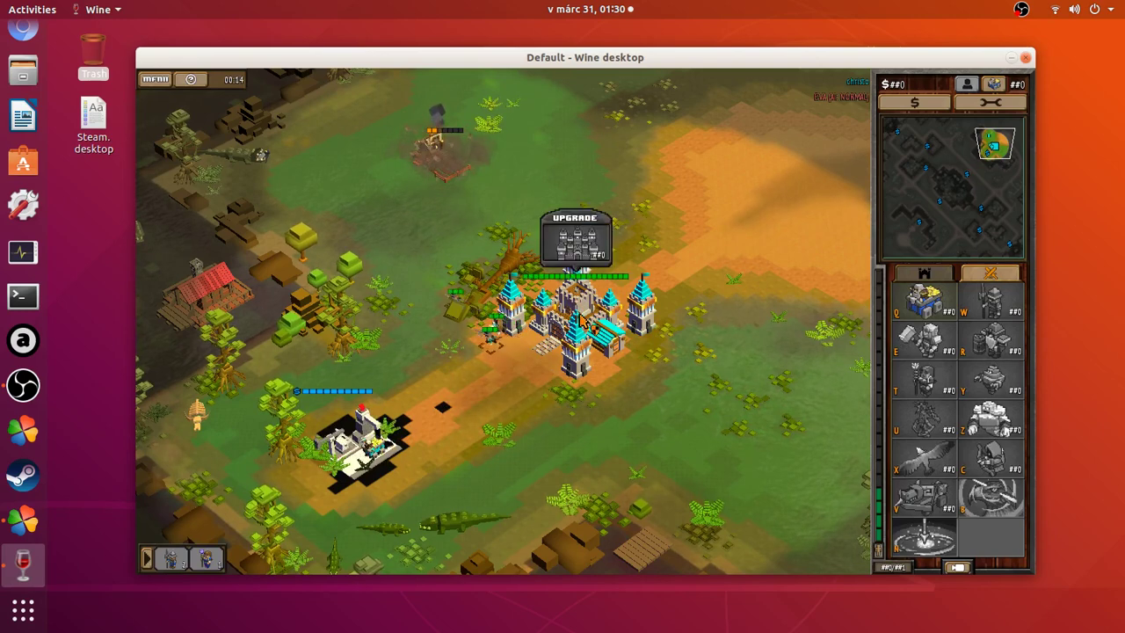
click(584, 325)
click(923, 298)
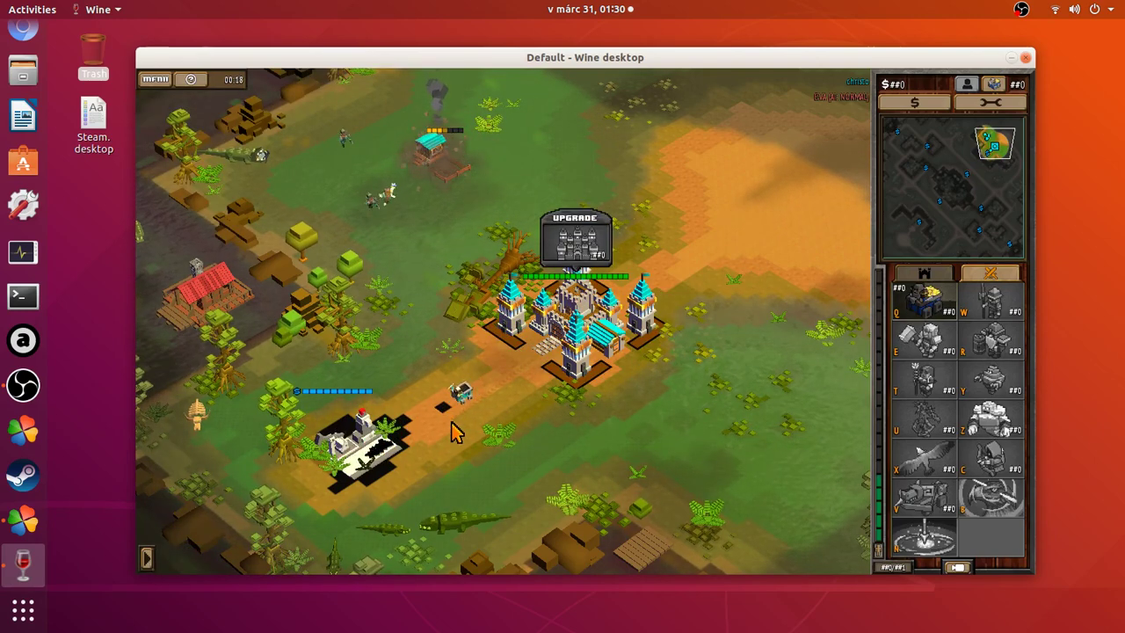
Build a War Council on the northern field near the base.
key(Up)
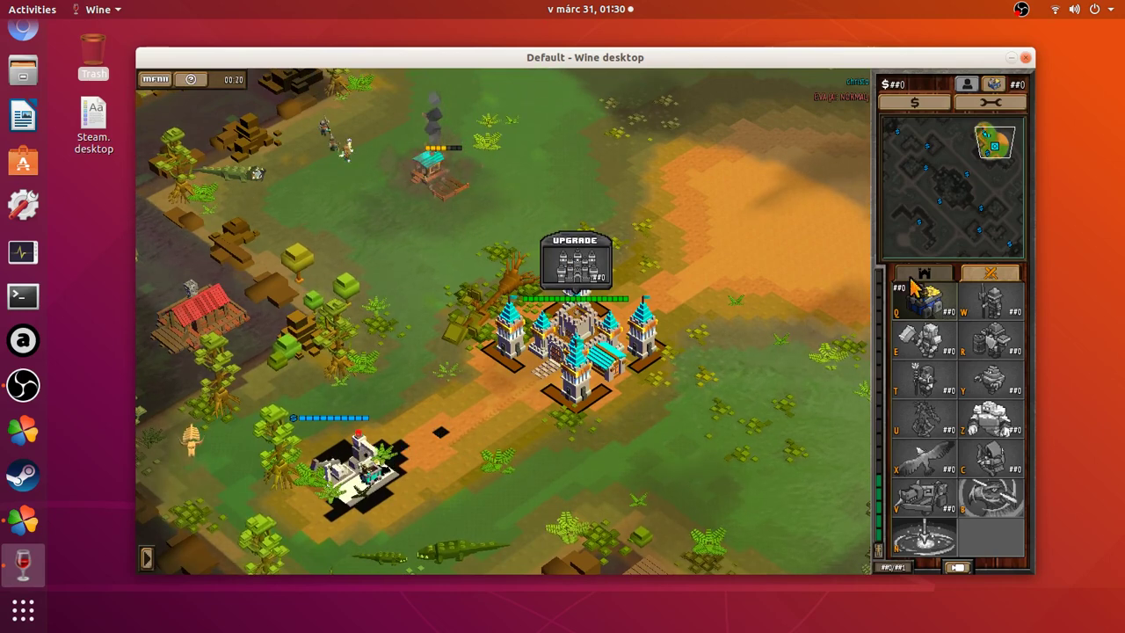
click(916, 278)
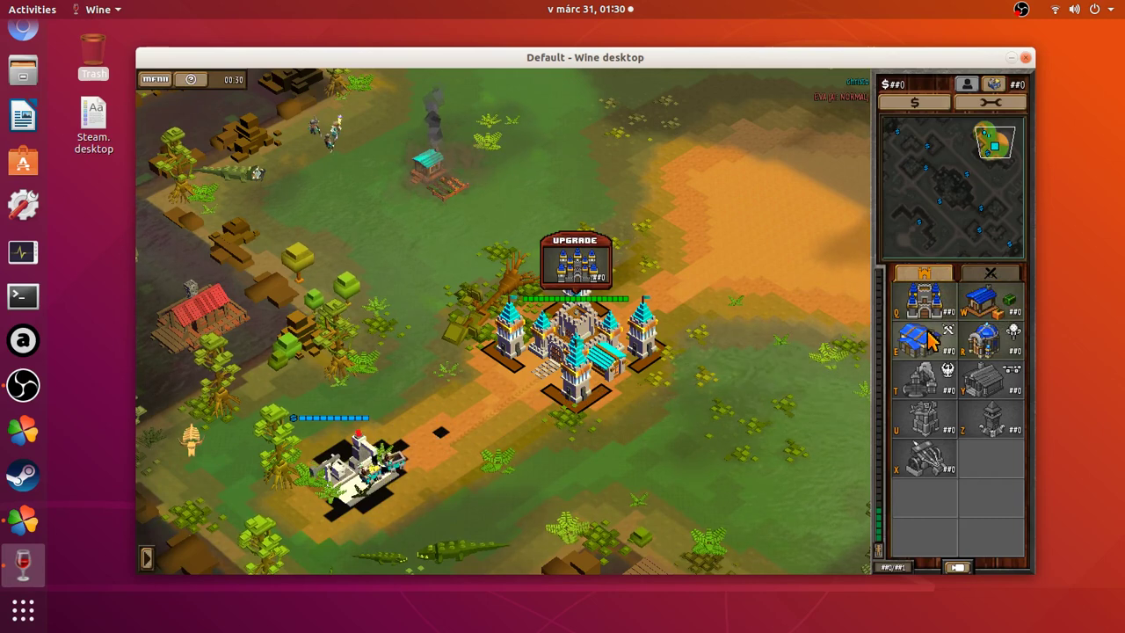
click(916, 338)
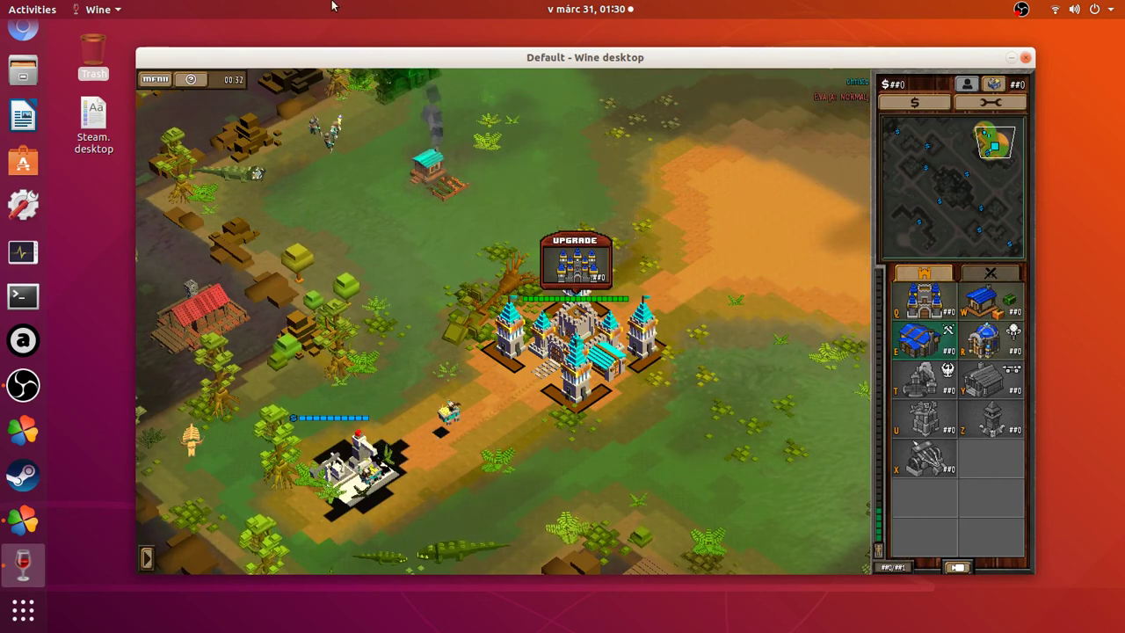
key(Up)
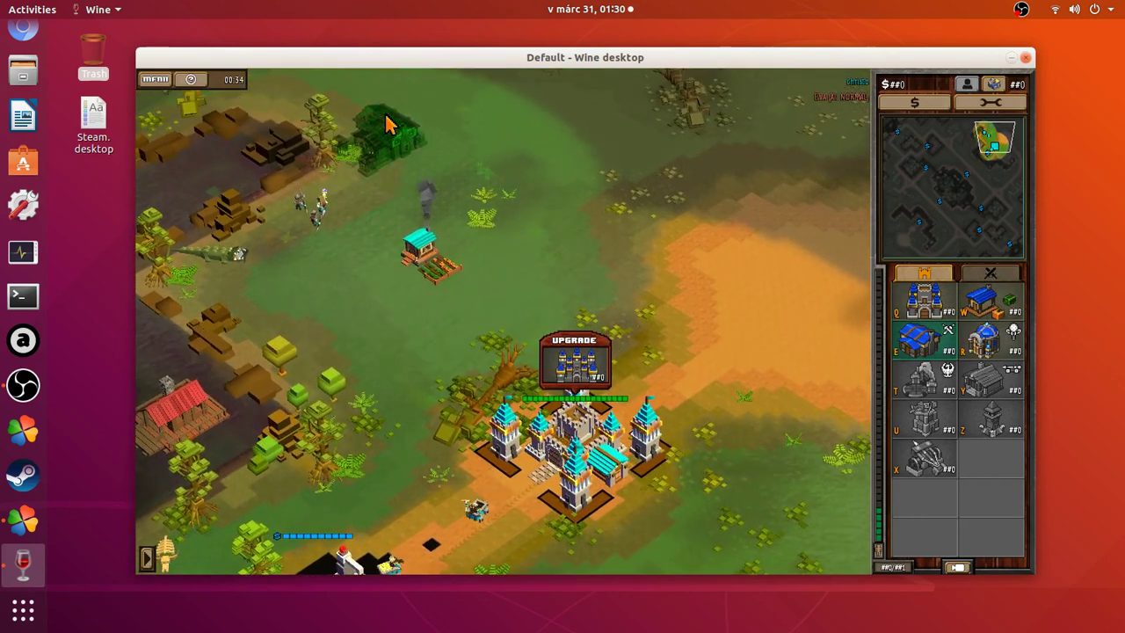
key(Left)
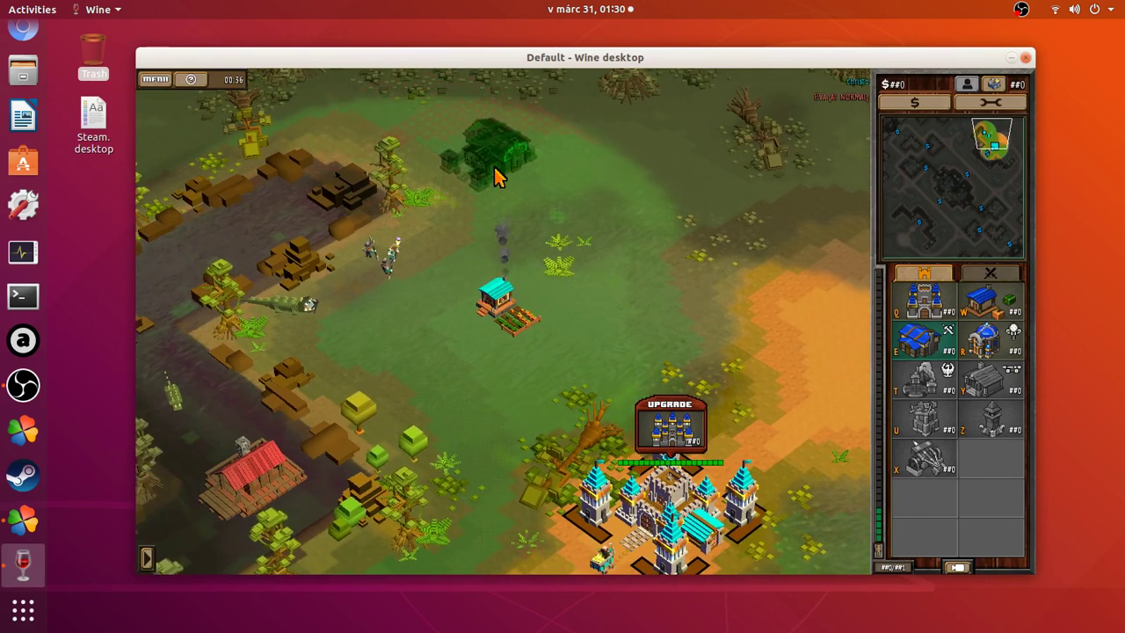
click(497, 176)
Select the nearby units and the castle, then pan the map west.
drag(461, 199, 299, 339)
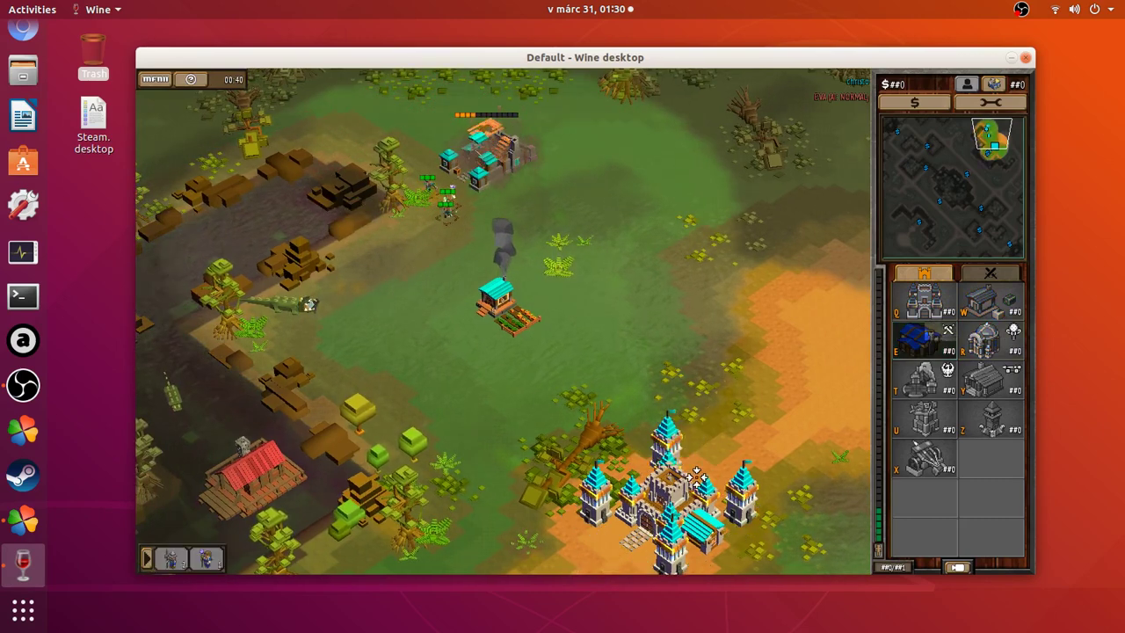
click(691, 506)
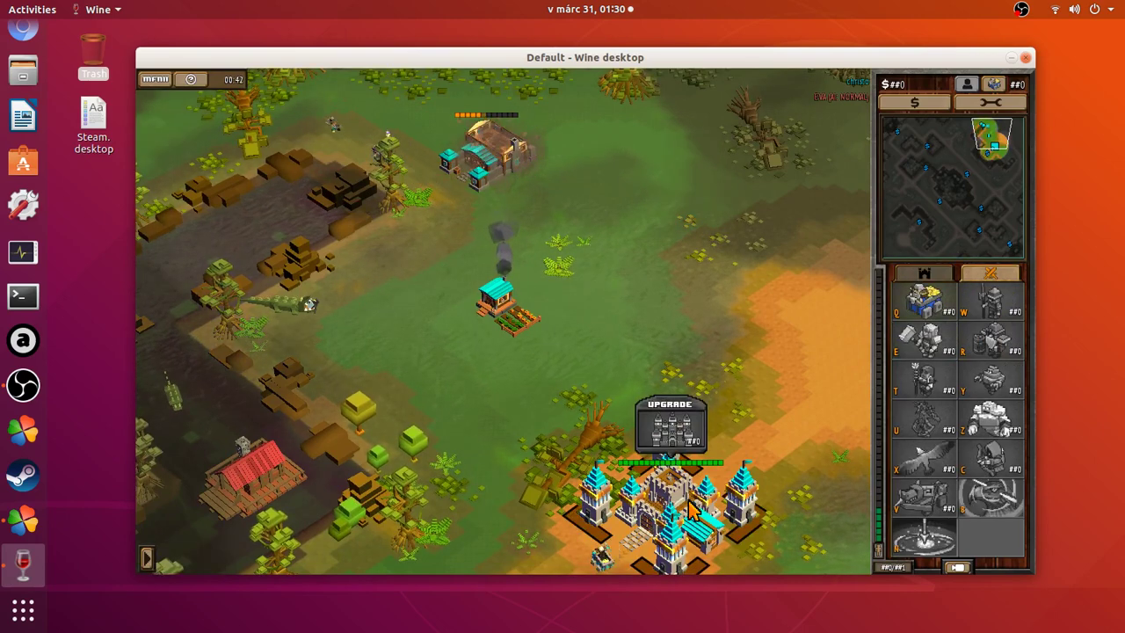
key(Left)
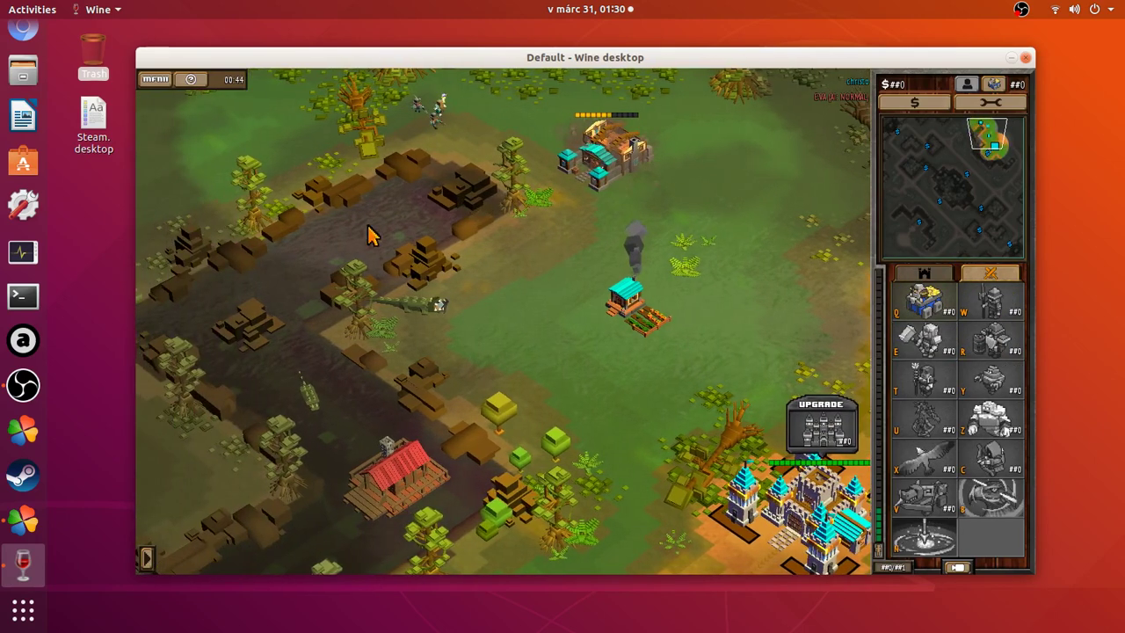